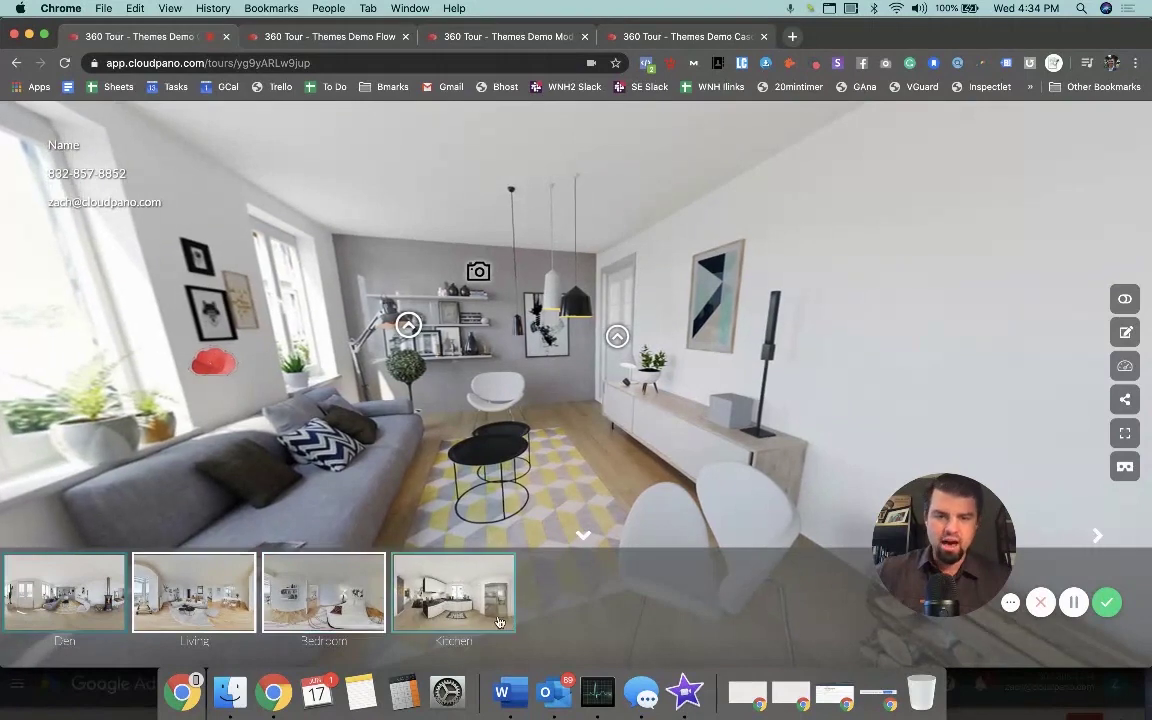
Step: Look around the Themes Demo Flow tour's den, collapse and restore its scene thumbnails, and view the Living scene
{"action": "left_click_drag", "start_coordinate": [606, 429], "coordinate": [536, 429]}
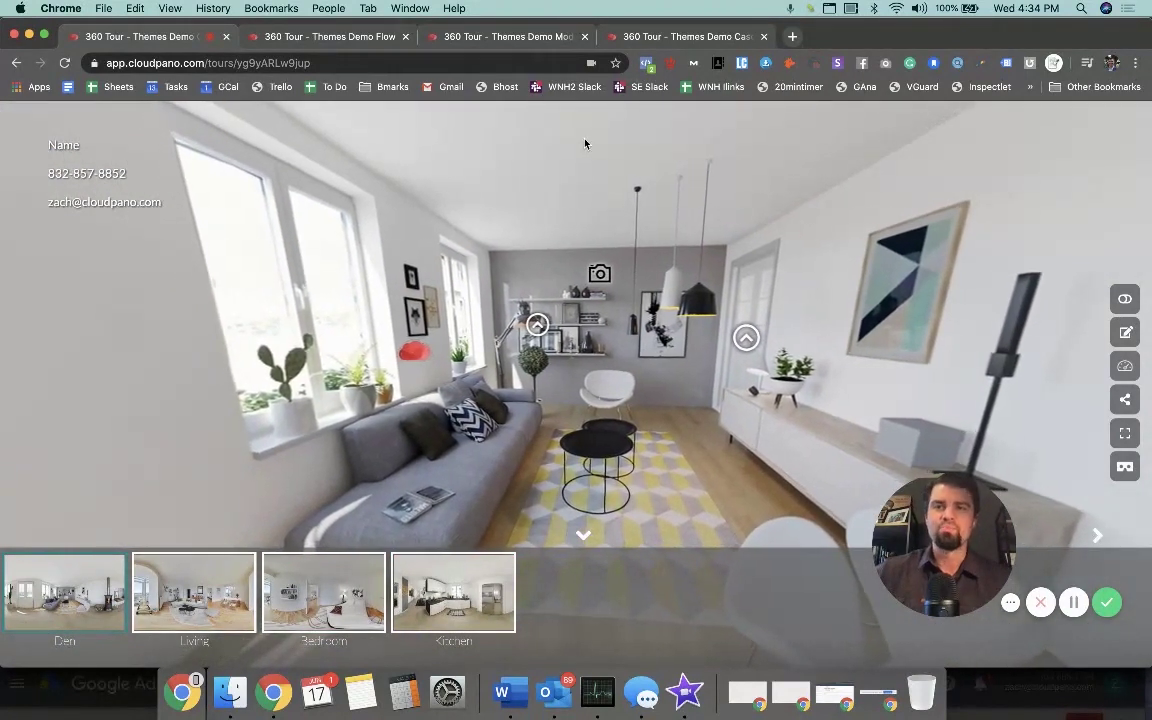
{"action": "left_click", "coordinate": [327, 40]}
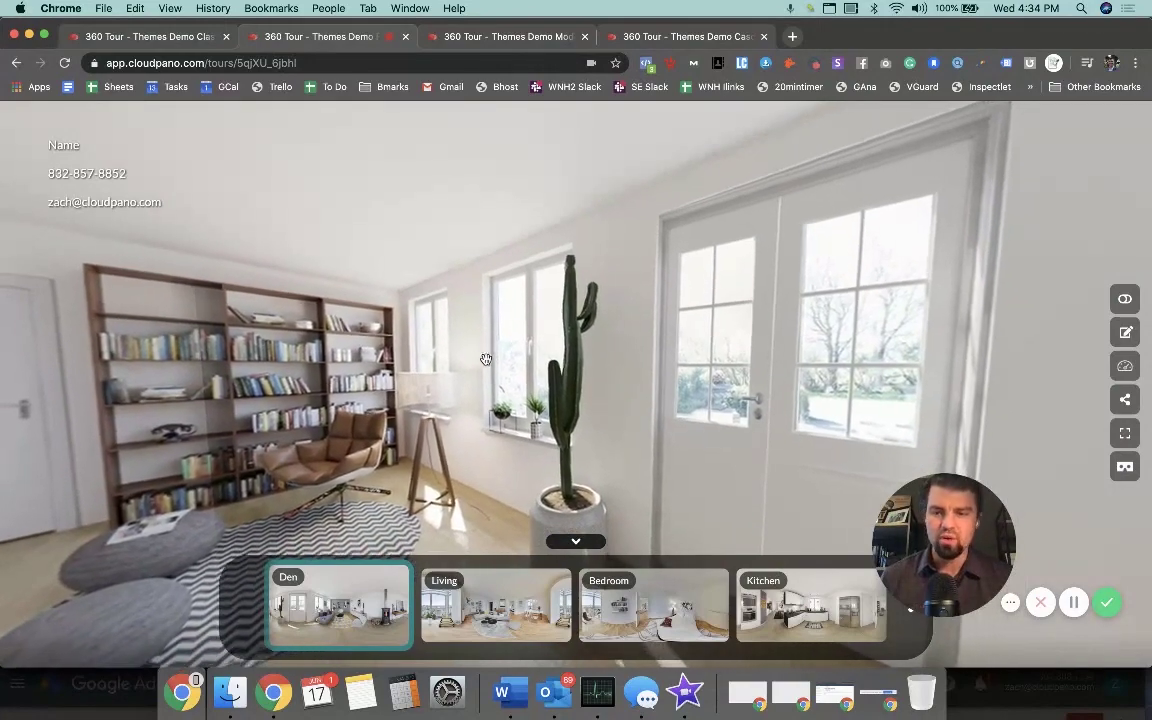
{"action": "left_click_drag", "start_coordinate": [442, 362], "coordinate": [540, 358]}
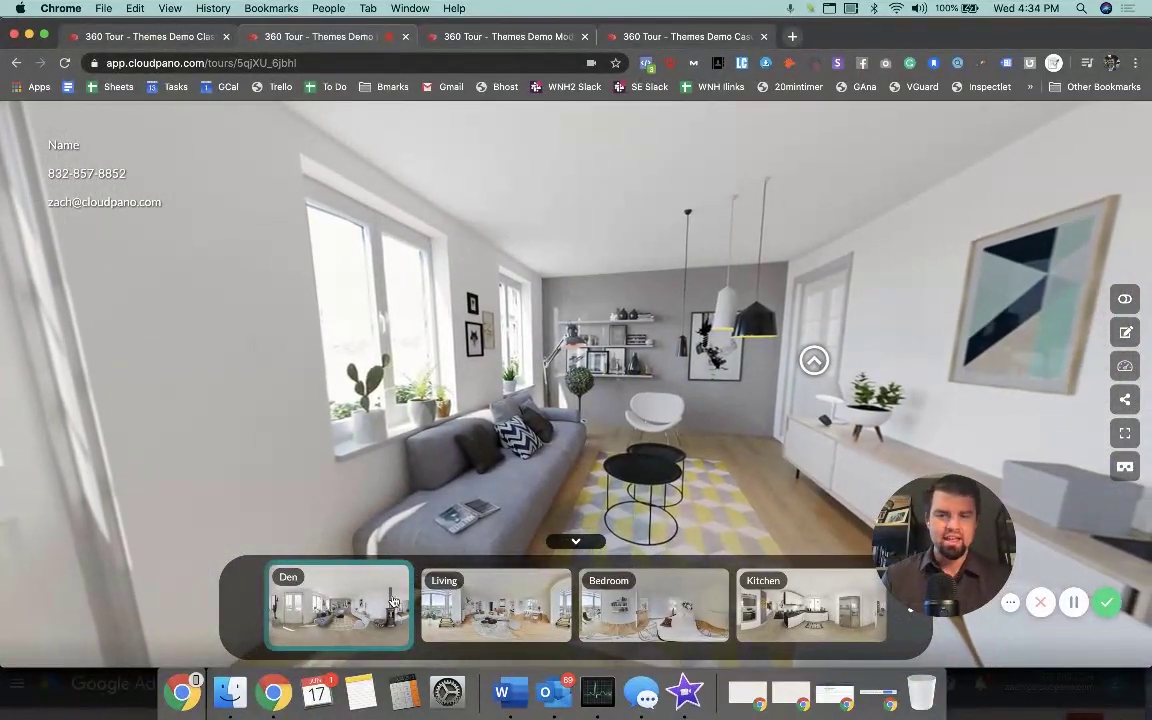
{"action": "left_click", "coordinate": [556, 542]}
{"action": "left_click", "coordinate": [577, 643]}
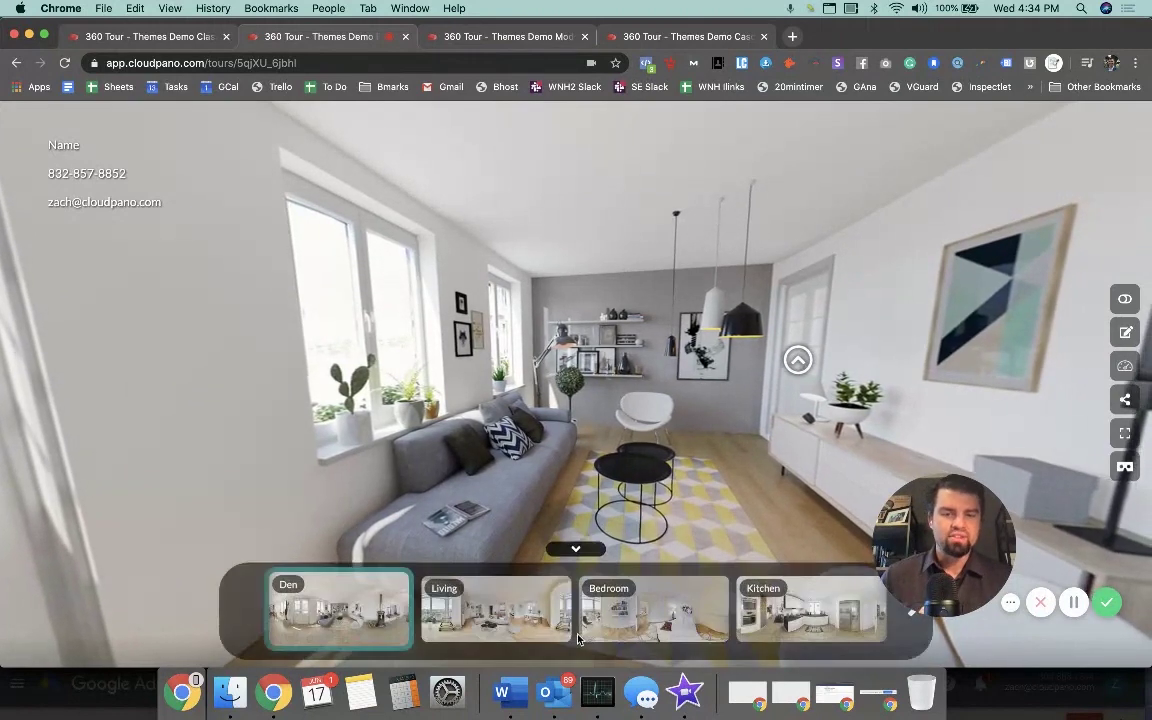
{"action": "left_click", "coordinate": [512, 614]}
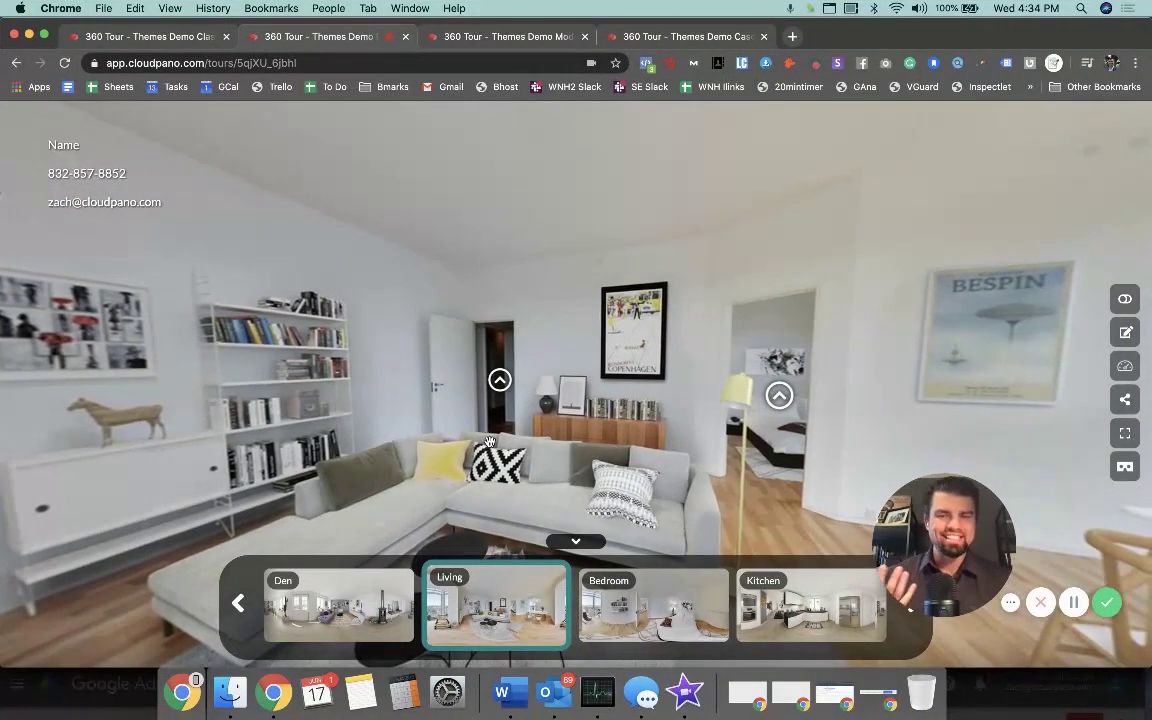
Step: In the Themes Demo Modern tour, collapse and restore the scene thumbnails, and view the Living and Den scenes
{"action": "left_click", "coordinate": [496, 38]}
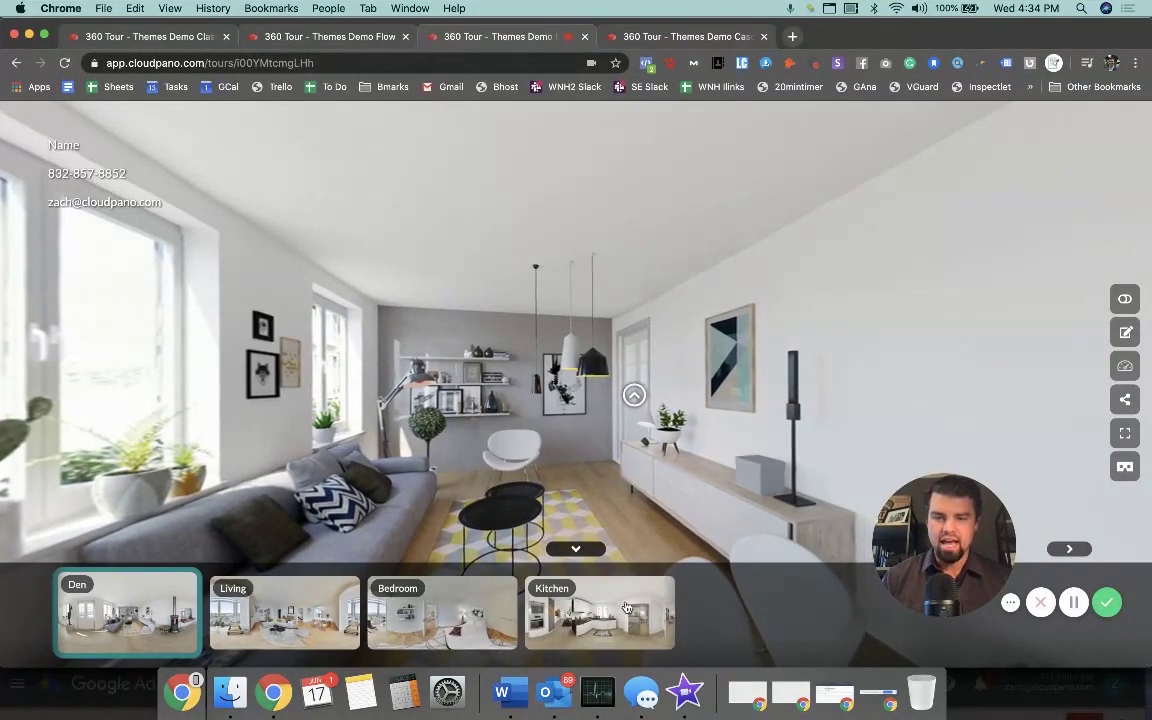
{"action": "left_click", "coordinate": [574, 550]}
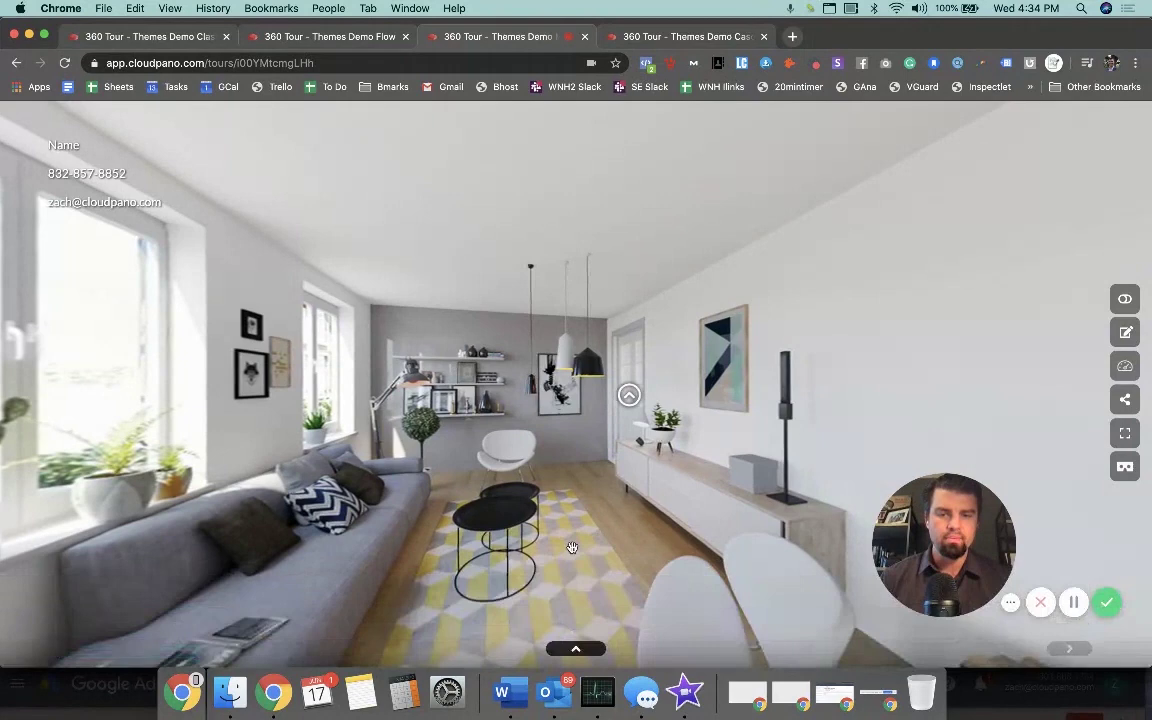
{"action": "left_click", "coordinate": [573, 651]}
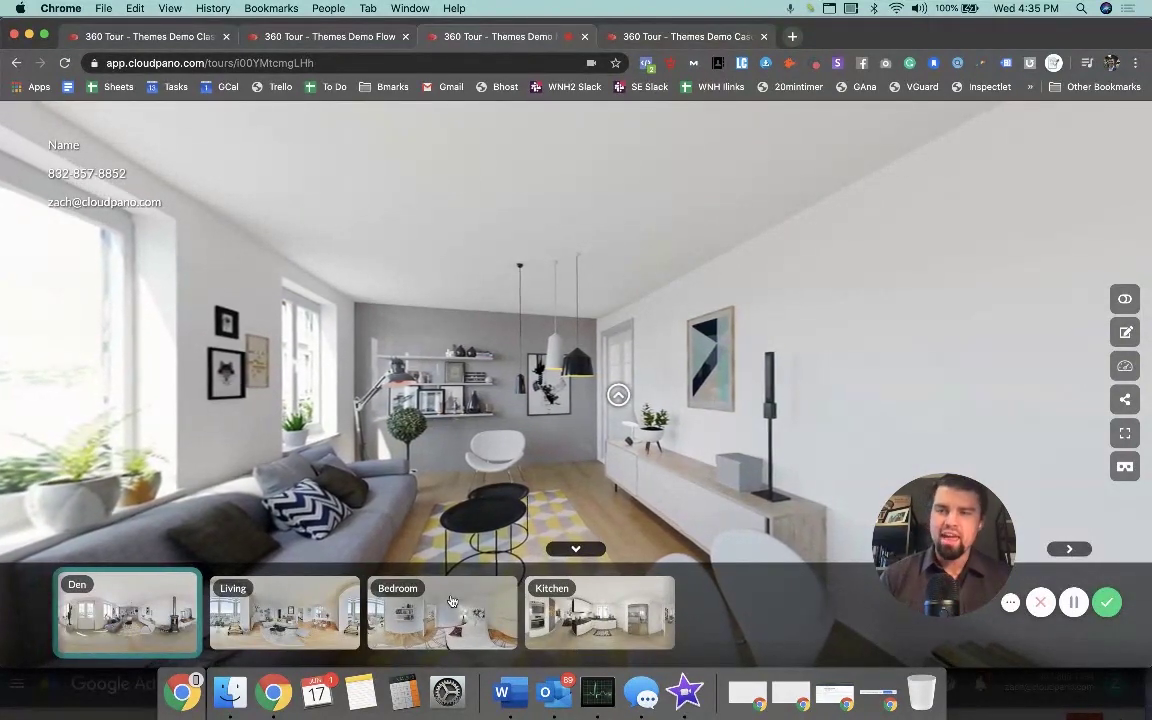
{"action": "left_click", "coordinate": [310, 621]}
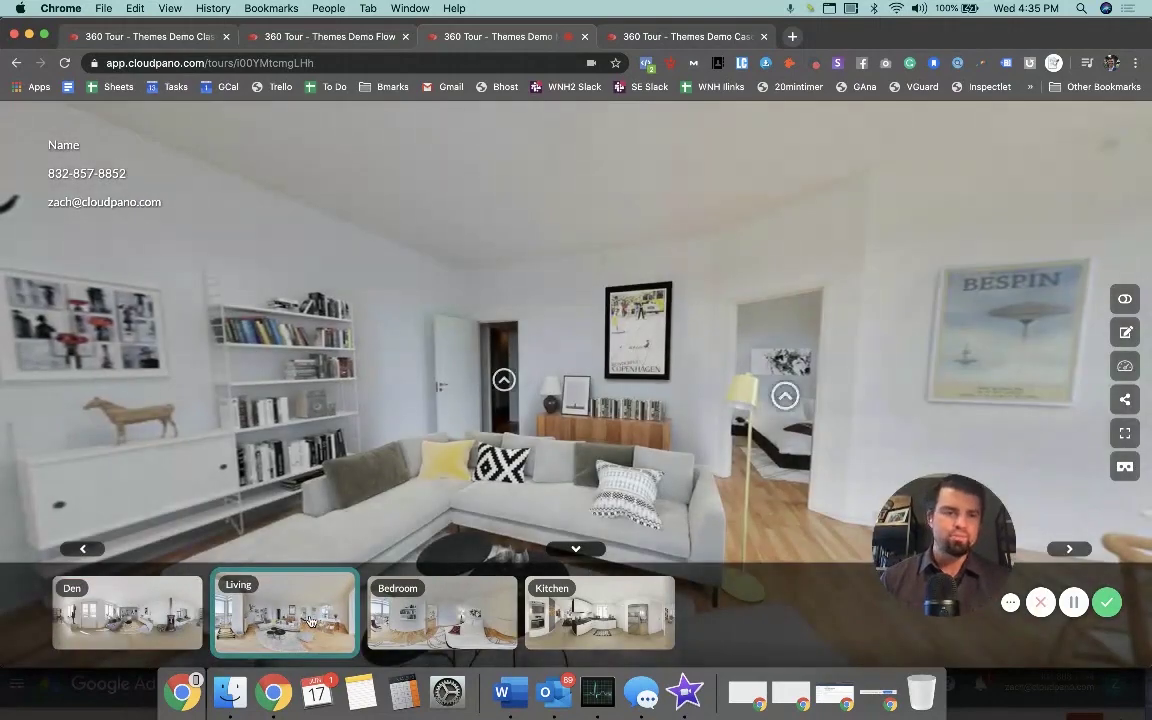
{"action": "left_click", "coordinate": [159, 634]}
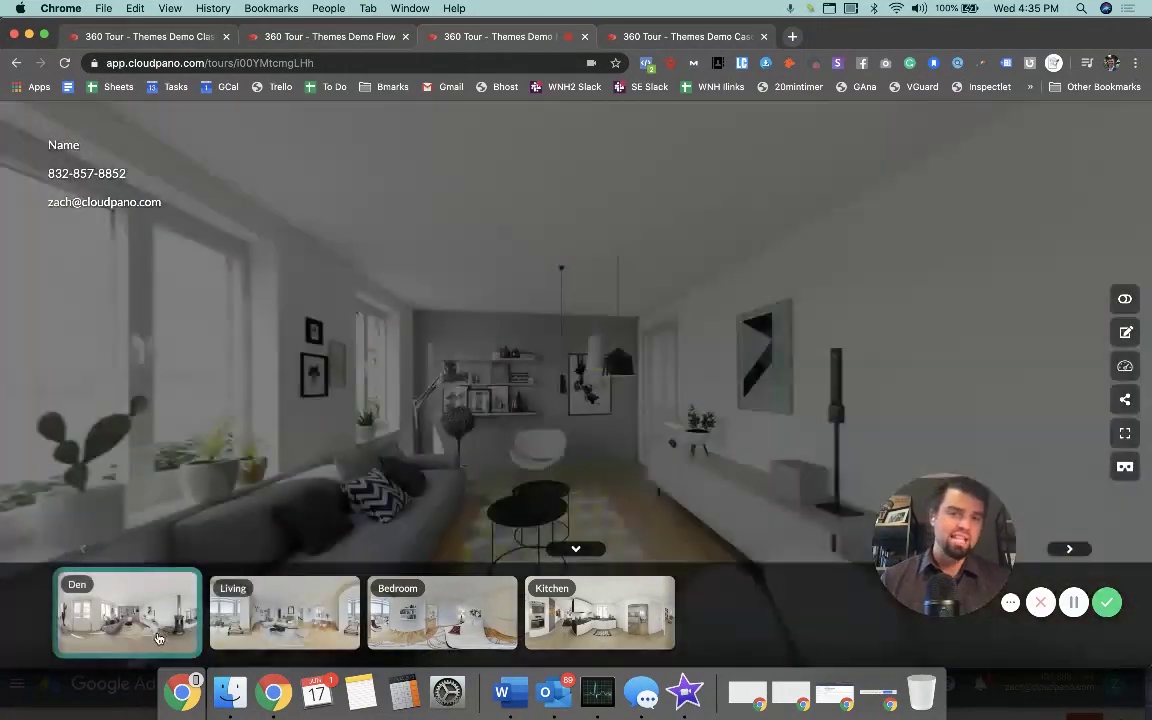
Step: Look around the den in the Themes Demo Cascade tour and view its Living and Bedroom scenes
{"action": "left_click", "coordinate": [645, 40]}
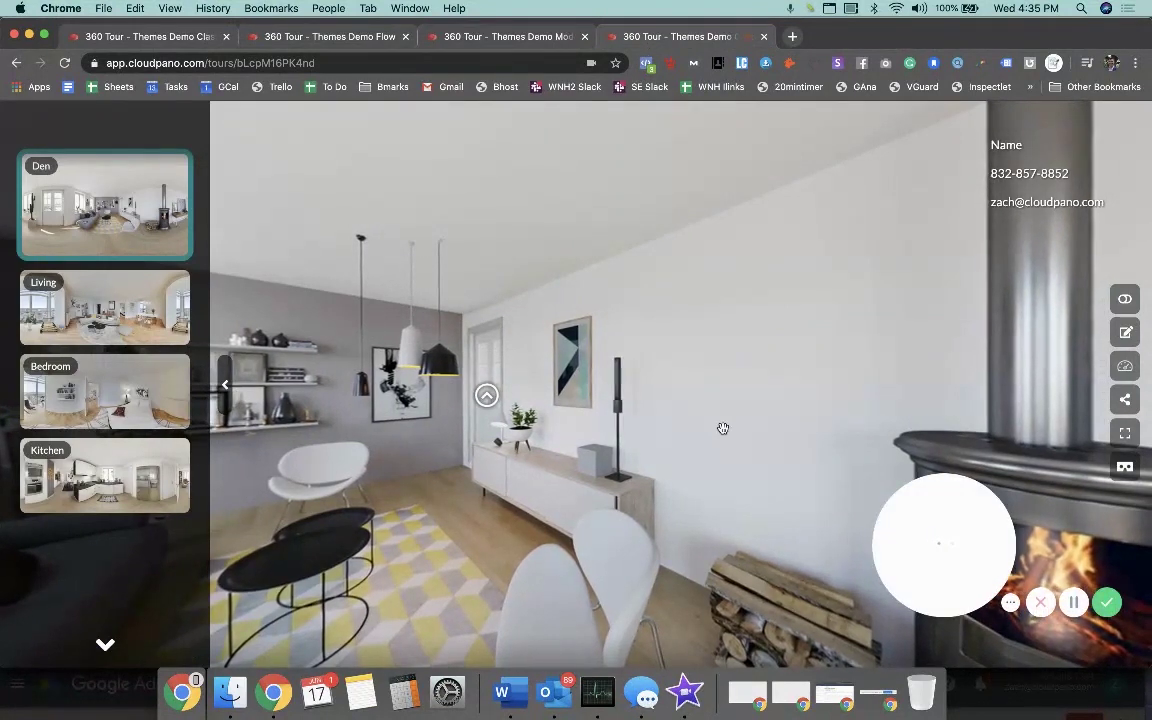
{"action": "left_click_drag", "start_coordinate": [627, 414], "coordinate": [730, 411]}
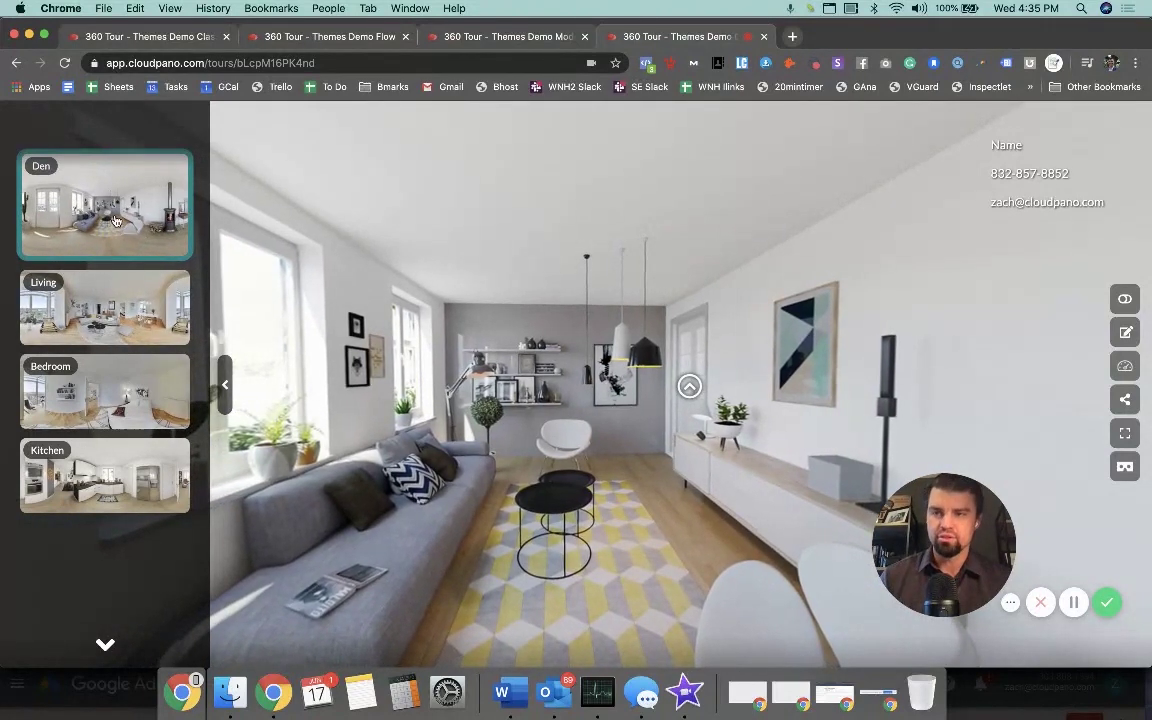
{"action": "left_click", "coordinate": [130, 305]}
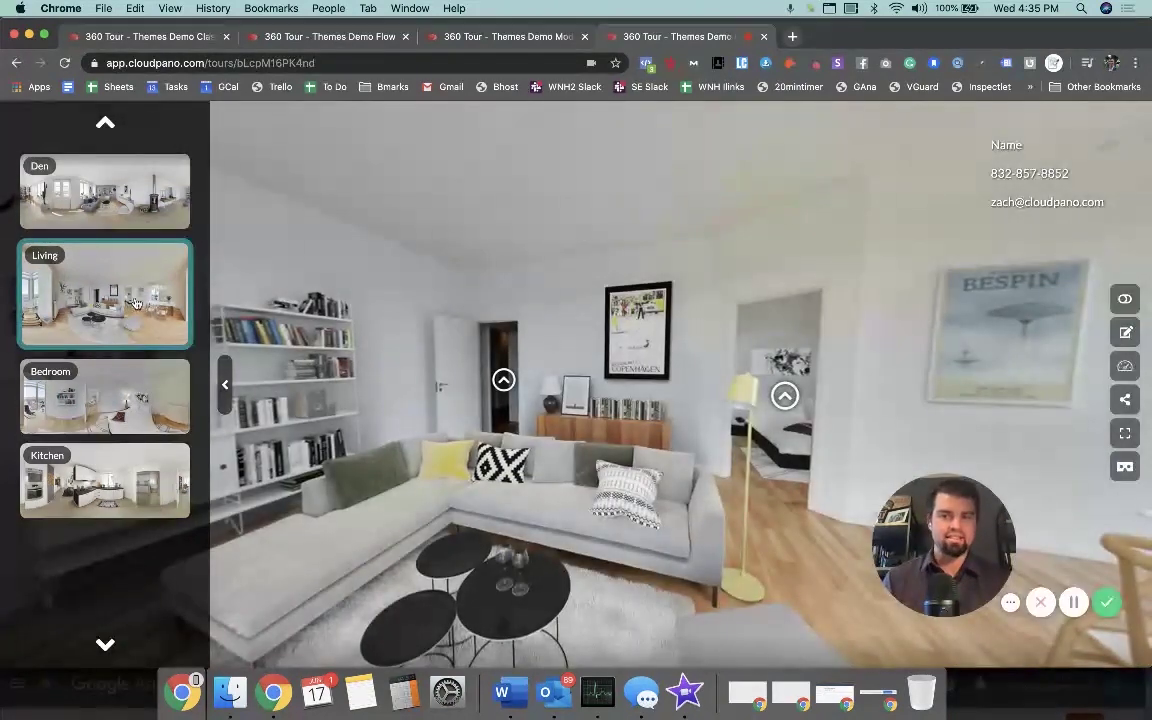
{"action": "left_click", "coordinate": [146, 412]}
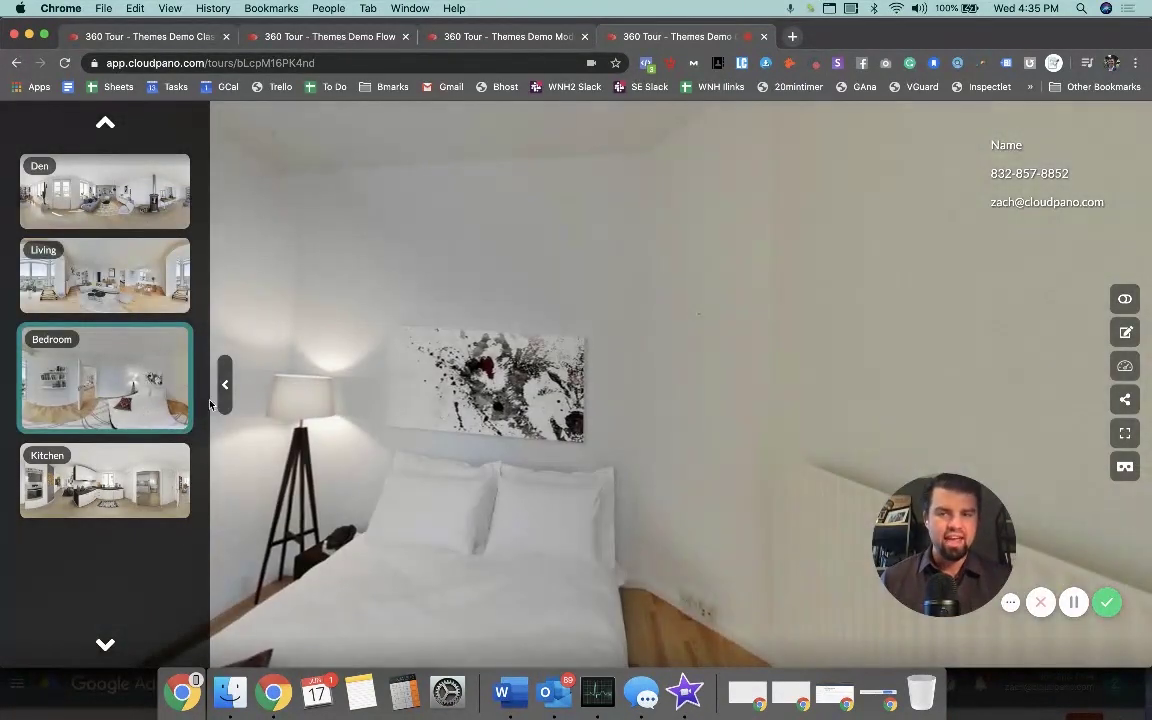
Step: Collapse and restore the Cascade tour's scene list, view the Kitchen scene and reload the tour
{"action": "left_click", "coordinate": [224, 386]}
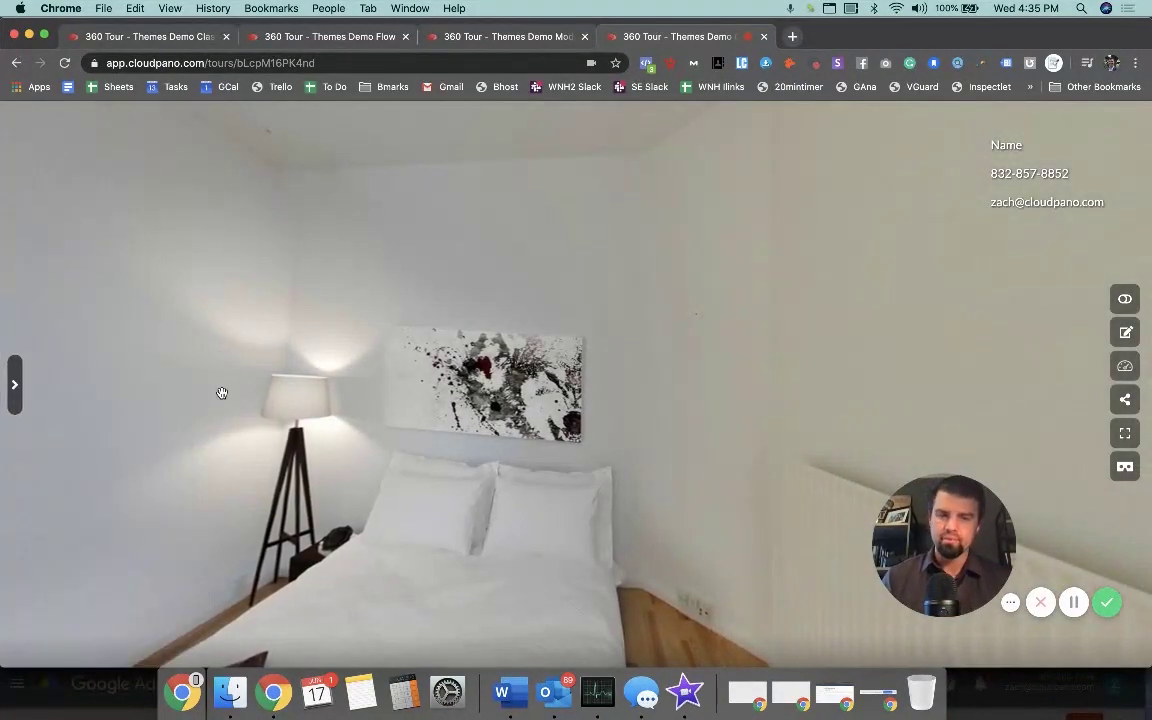
{"action": "left_click", "coordinate": [16, 385]}
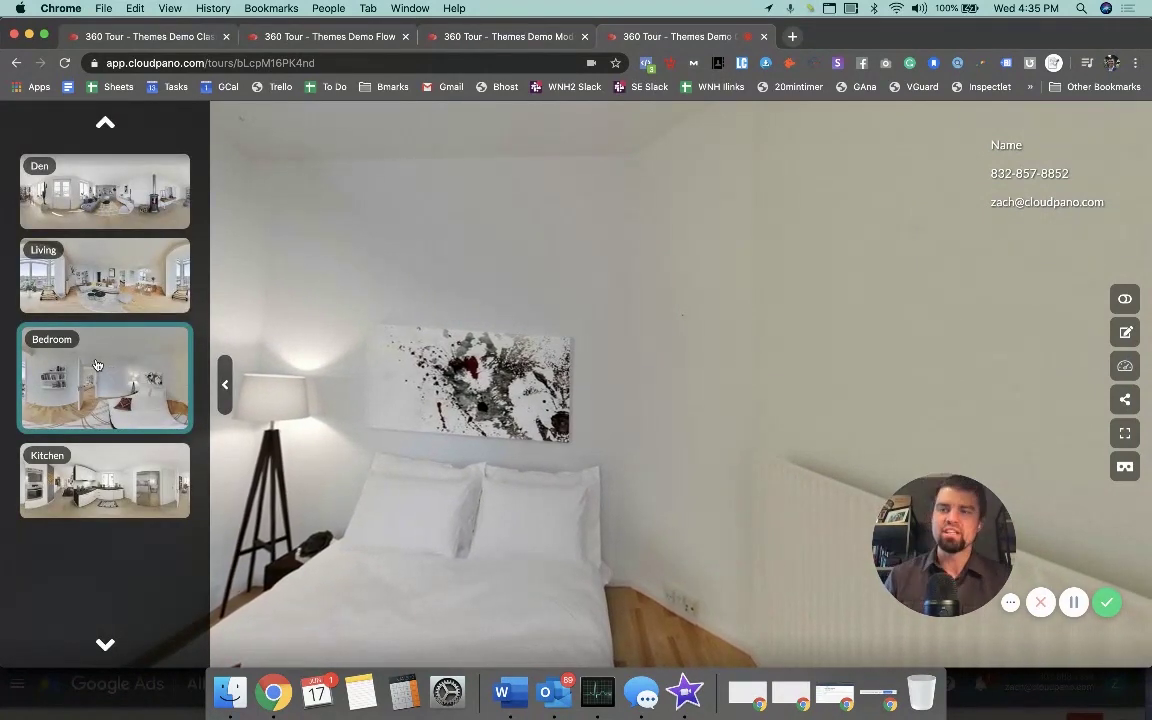
{"action": "left_click", "coordinate": [108, 478]}
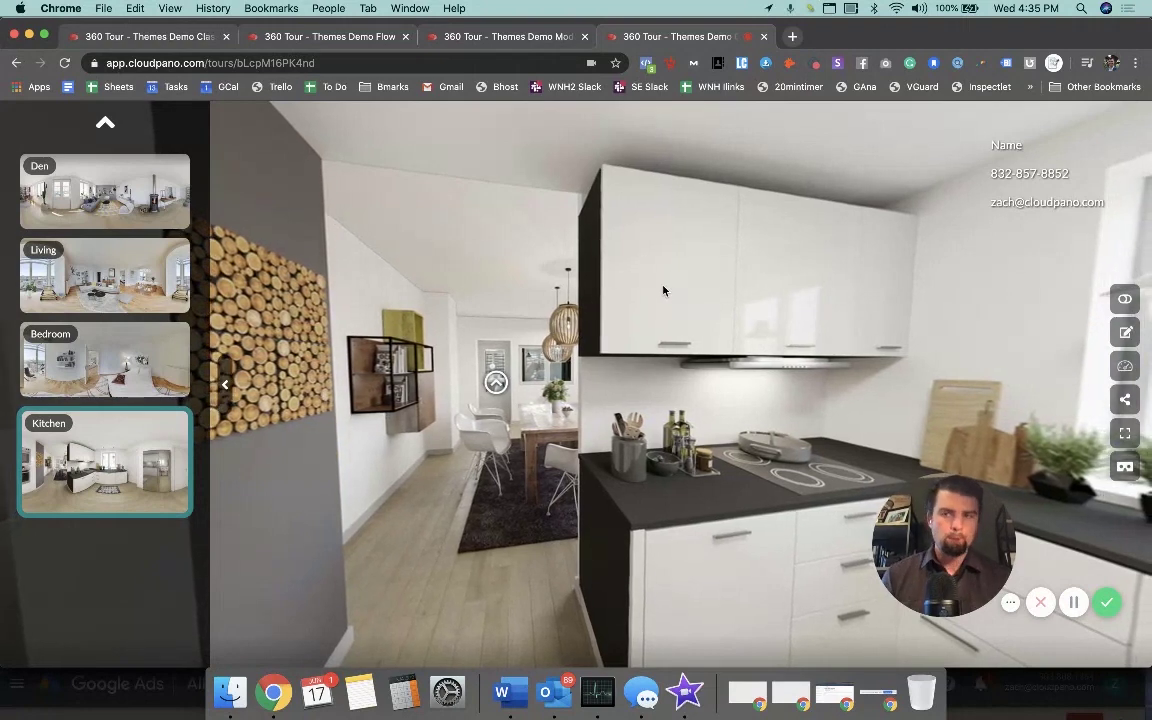
{"action": "left_click", "coordinate": [64, 63]}
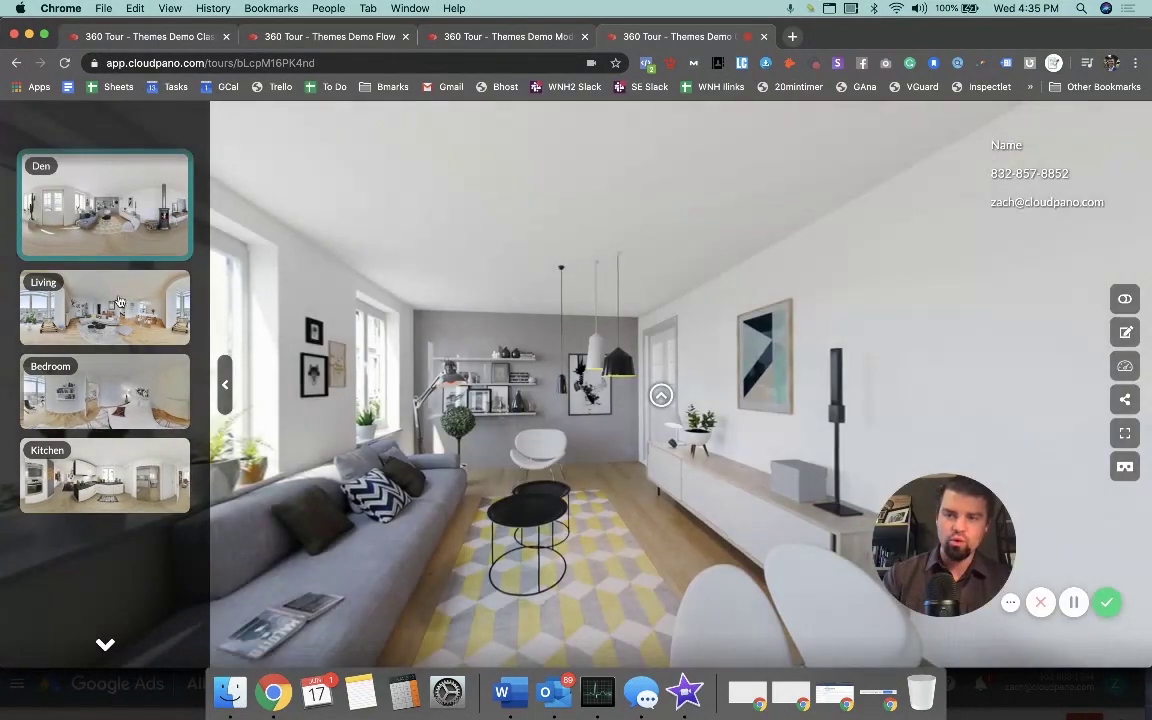
Step: View the Den scene in the Themes Demo Modern tour and advance the Flow tour to the next scene
{"action": "left_click", "coordinate": [487, 40]}
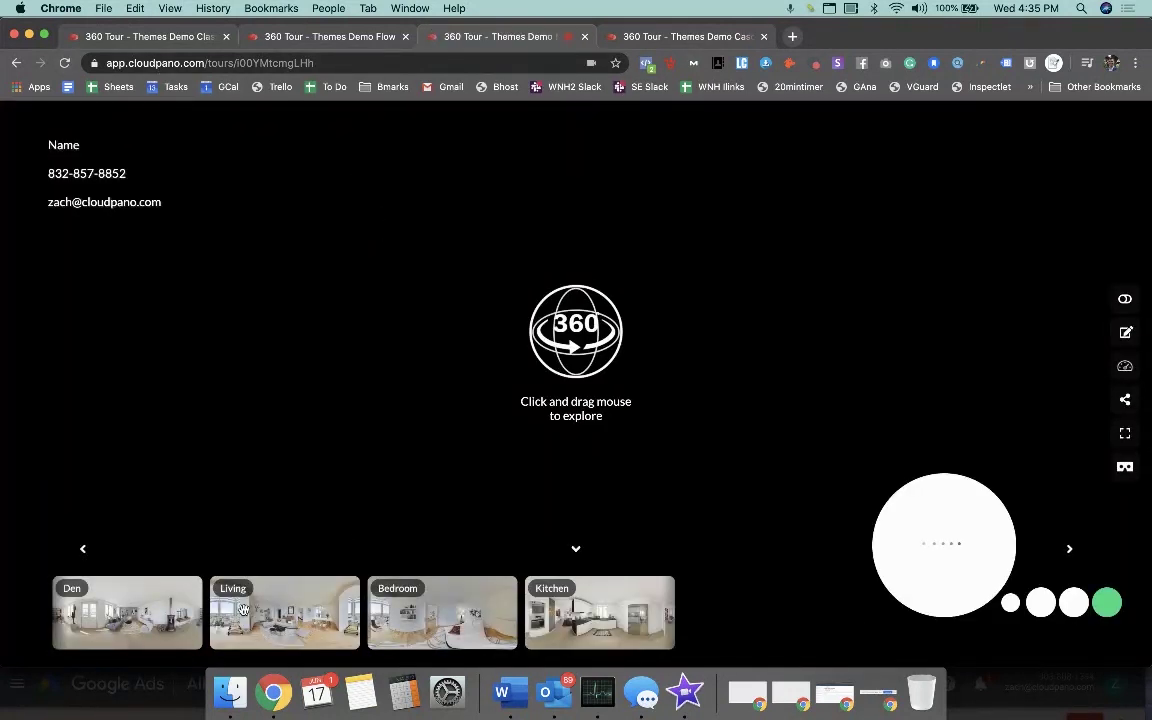
{"action": "left_click", "coordinate": [180, 622]}
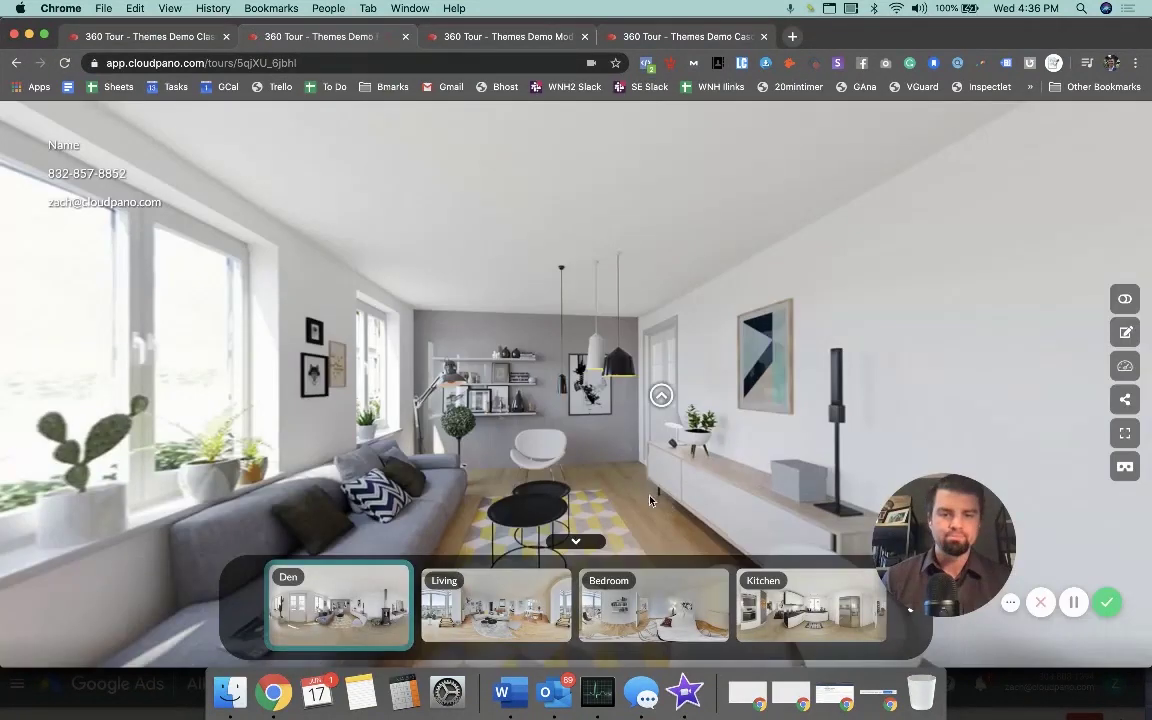
{"action": "left_click_drag", "start_coordinate": [932, 530], "coordinate": [957, 507]}
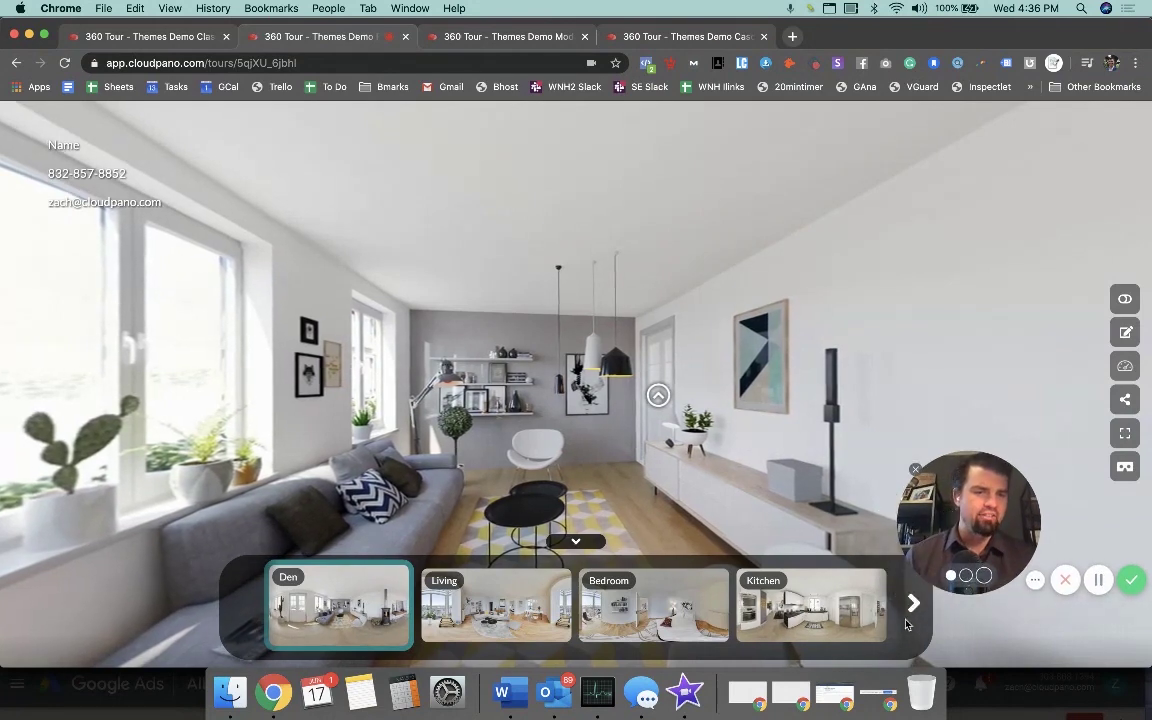
{"action": "left_click", "coordinate": [913, 603]}
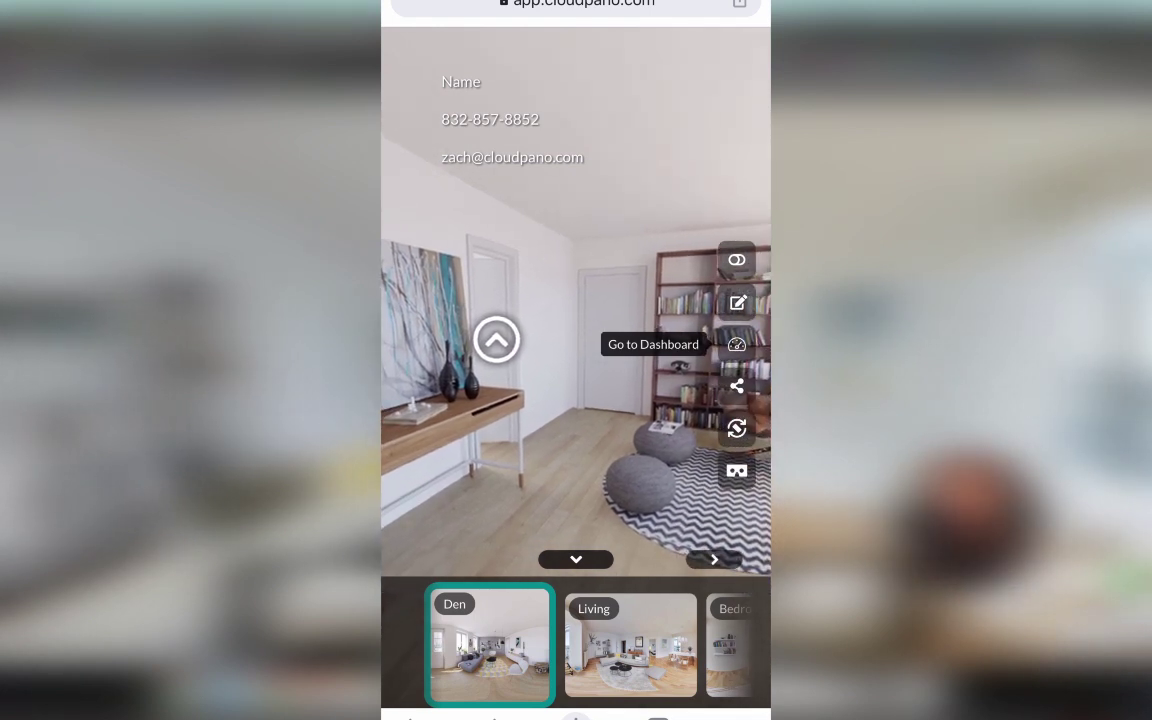
Step: Browse the scene thumbnails from Den to Kitchen and back in the mobile view of the Modern tour
{"action": "scroll", "coordinate": [576, 645], "scroll_direction": "right", "scroll_amount": 1}
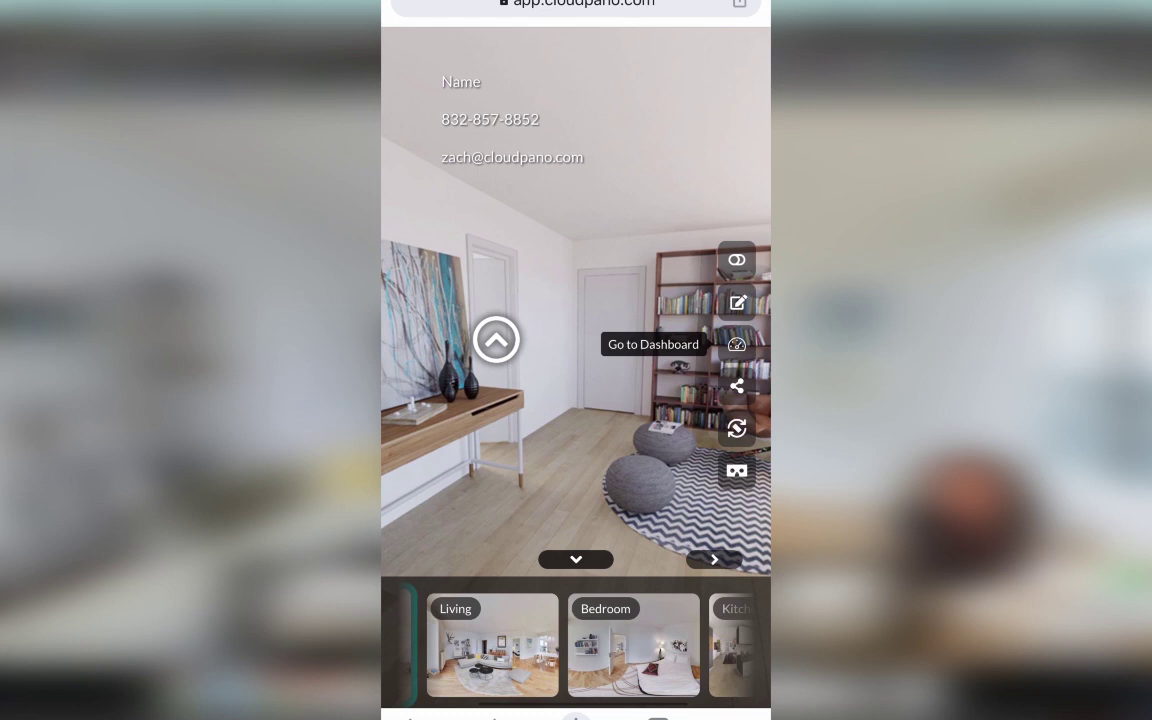
{"action": "scroll", "coordinate": [575, 645], "scroll_direction": "right", "scroll_amount": 3}
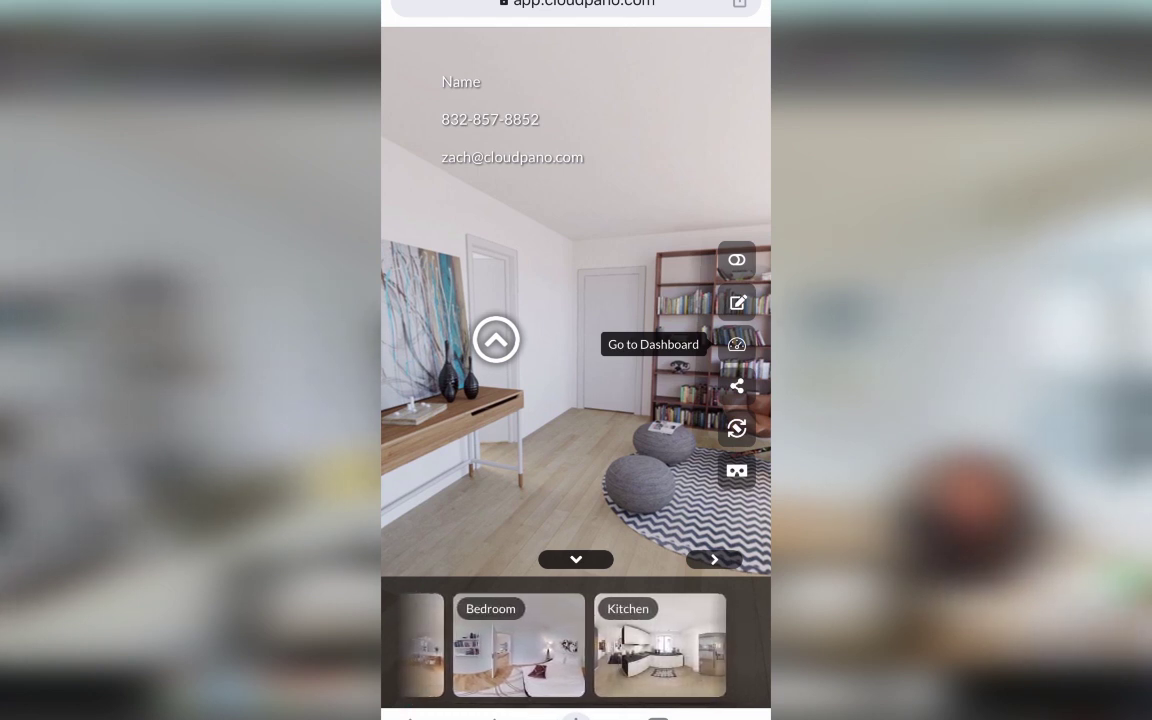
{"action": "scroll", "coordinate": [575, 645], "scroll_direction": "left", "scroll_amount": 3}
{"action": "scroll", "coordinate": [575, 645], "scroll_direction": "left", "scroll_amount": 2}
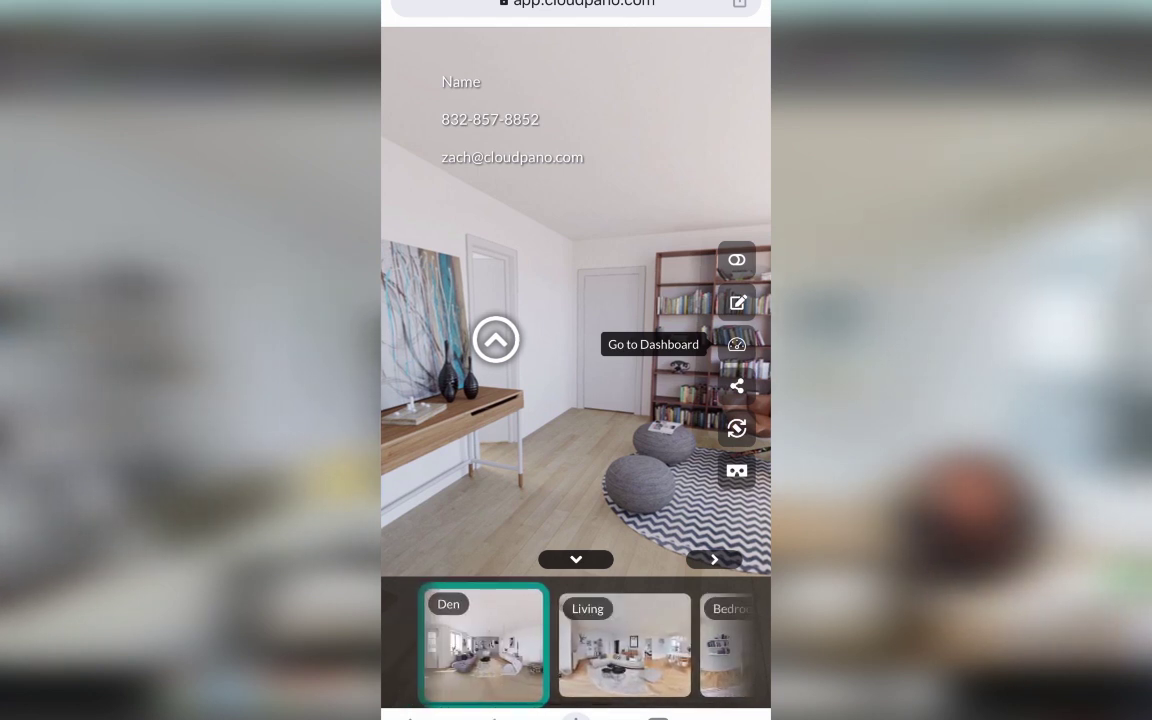
{"action": "scroll", "coordinate": [575, 645], "scroll_direction": "right", "scroll_amount": 3}
{"action": "scroll", "coordinate": [575, 645], "scroll_direction": "left", "scroll_amount": 3}
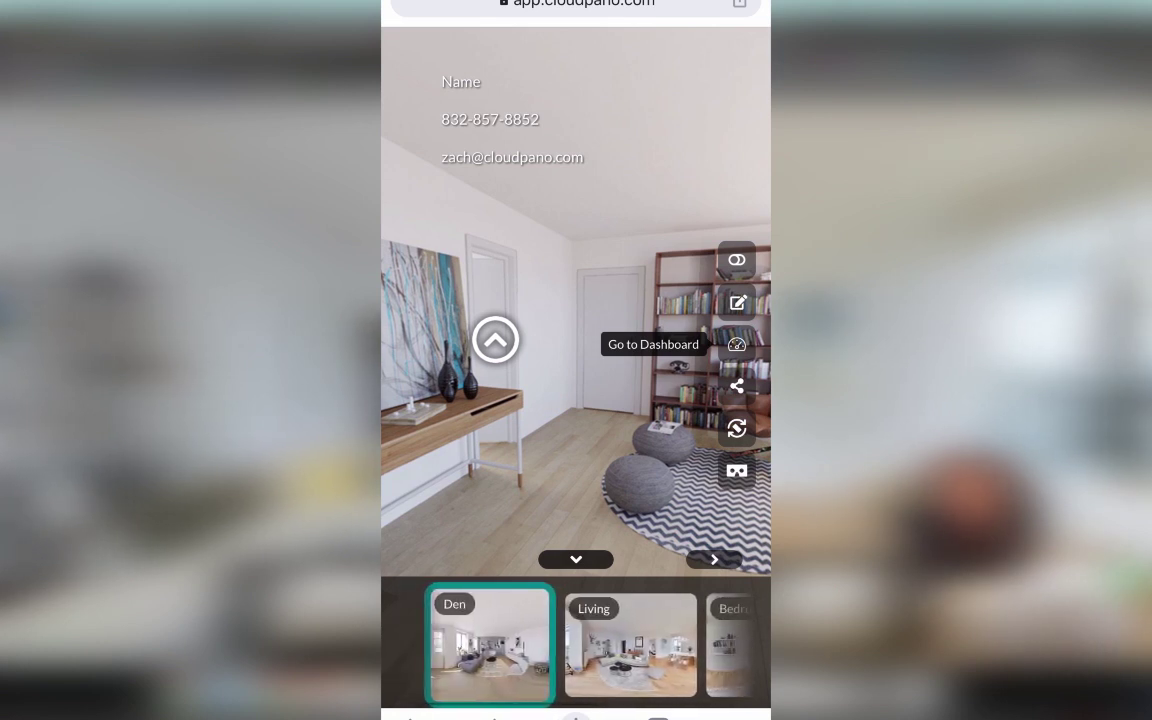
{"action": "scroll", "coordinate": [575, 645], "scroll_direction": "right", "scroll_amount": 1}
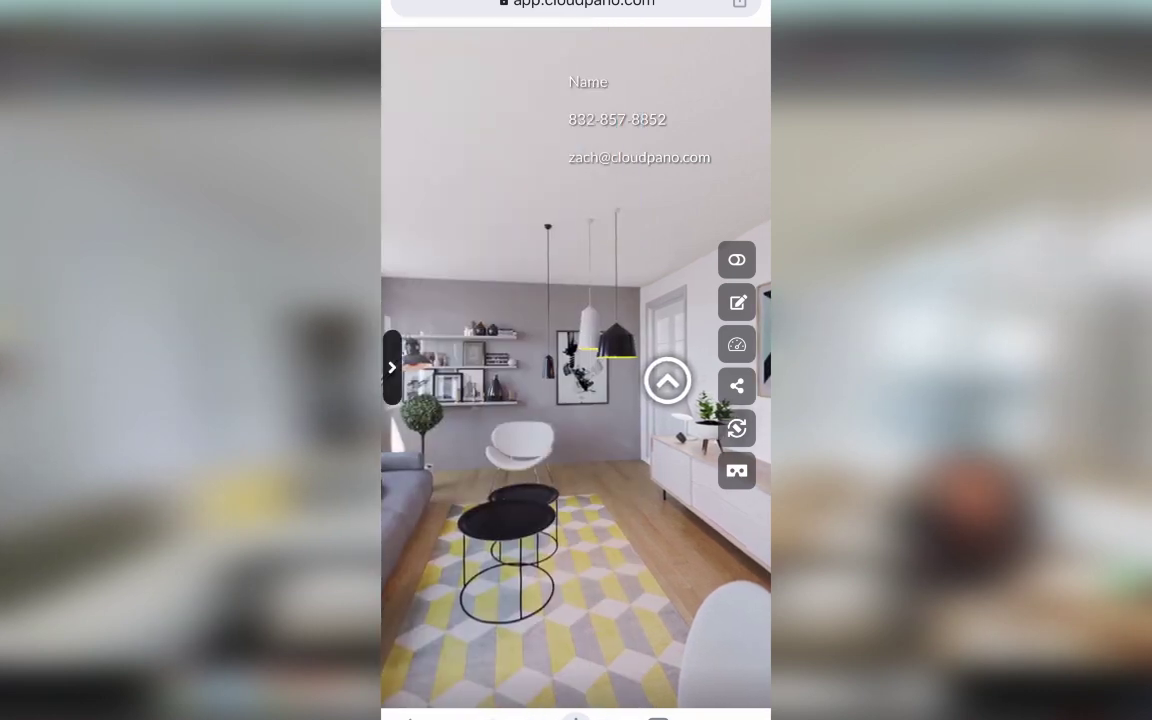
Step: View the Bedroom and Kitchen scenes in the mobile Cascade tour and collapse its scene list
{"action": "left_click", "coordinate": [391, 367]}
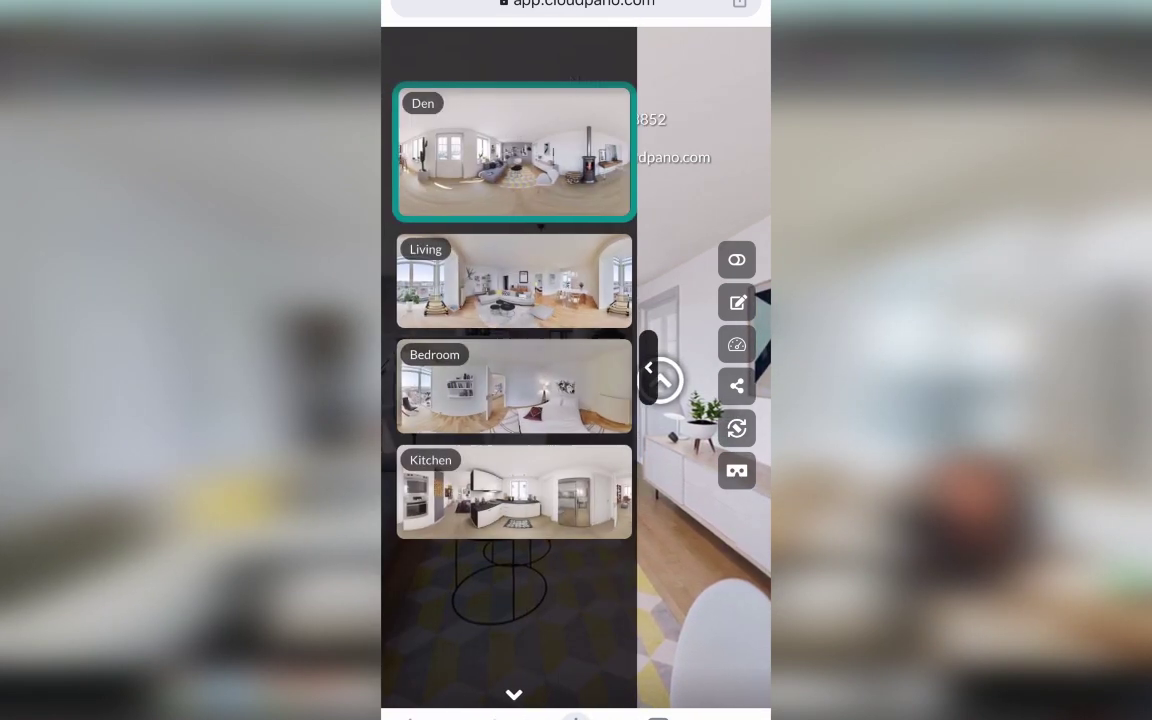
{"action": "left_click", "coordinate": [518, 386]}
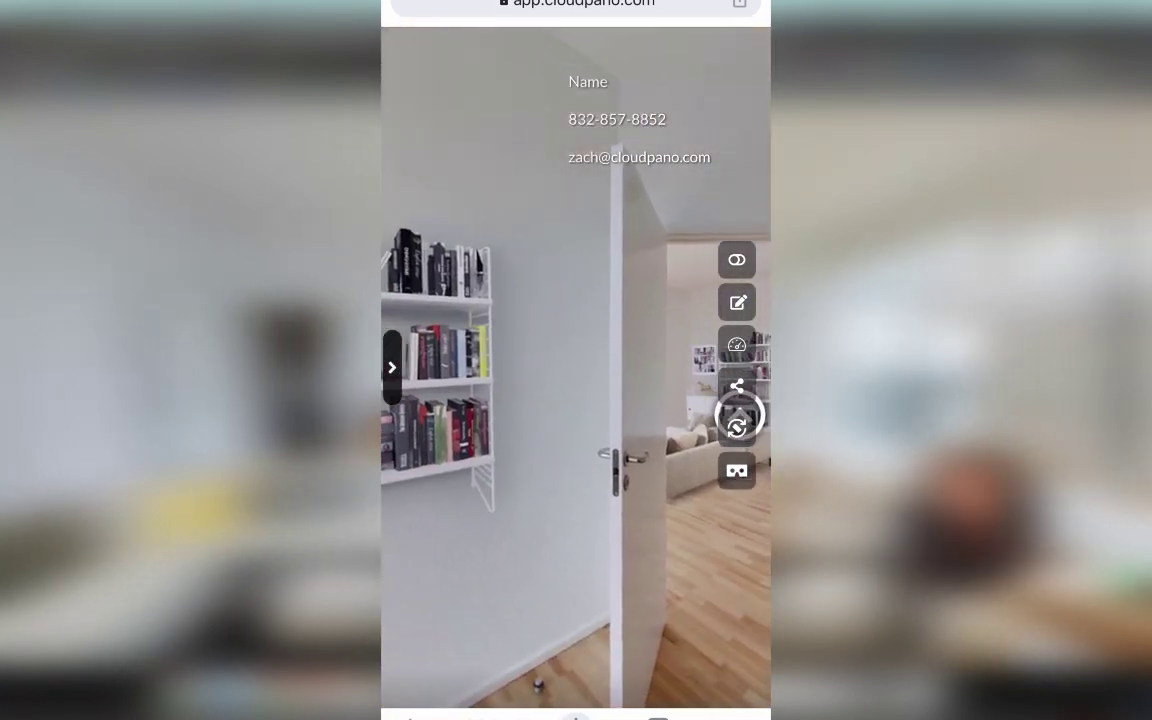
{"action": "left_click", "coordinate": [391, 367]}
{"action": "left_click", "coordinate": [518, 491]}
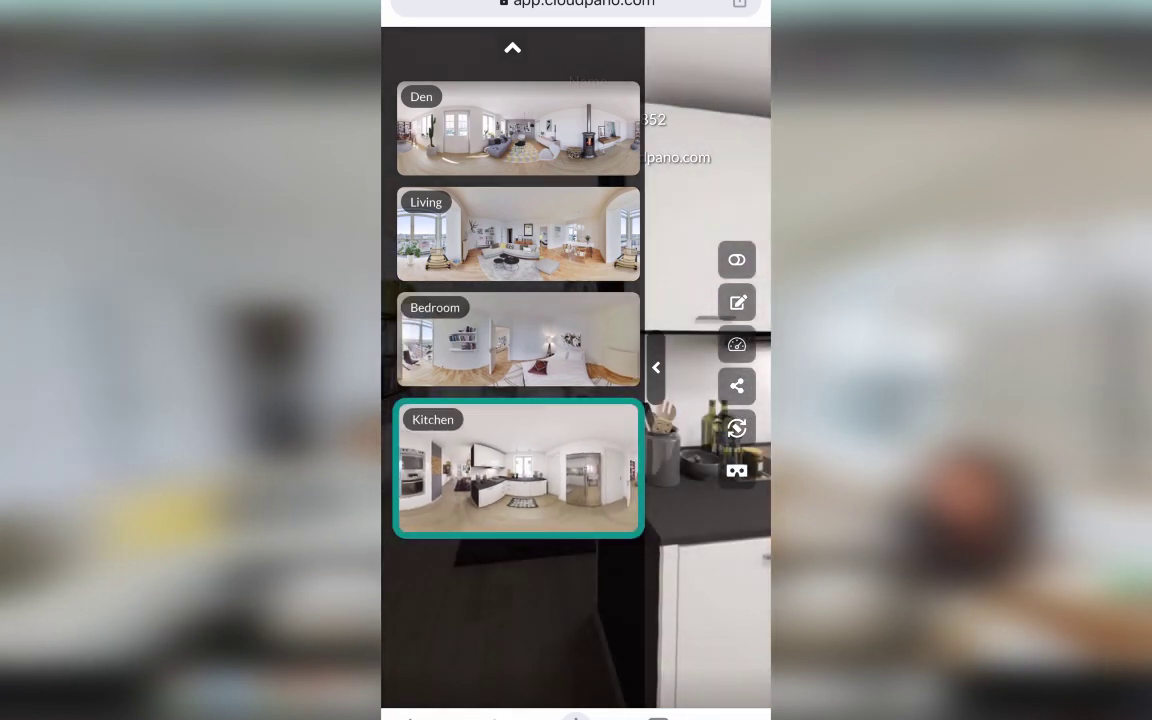
{"action": "left_click", "coordinate": [656, 367]}
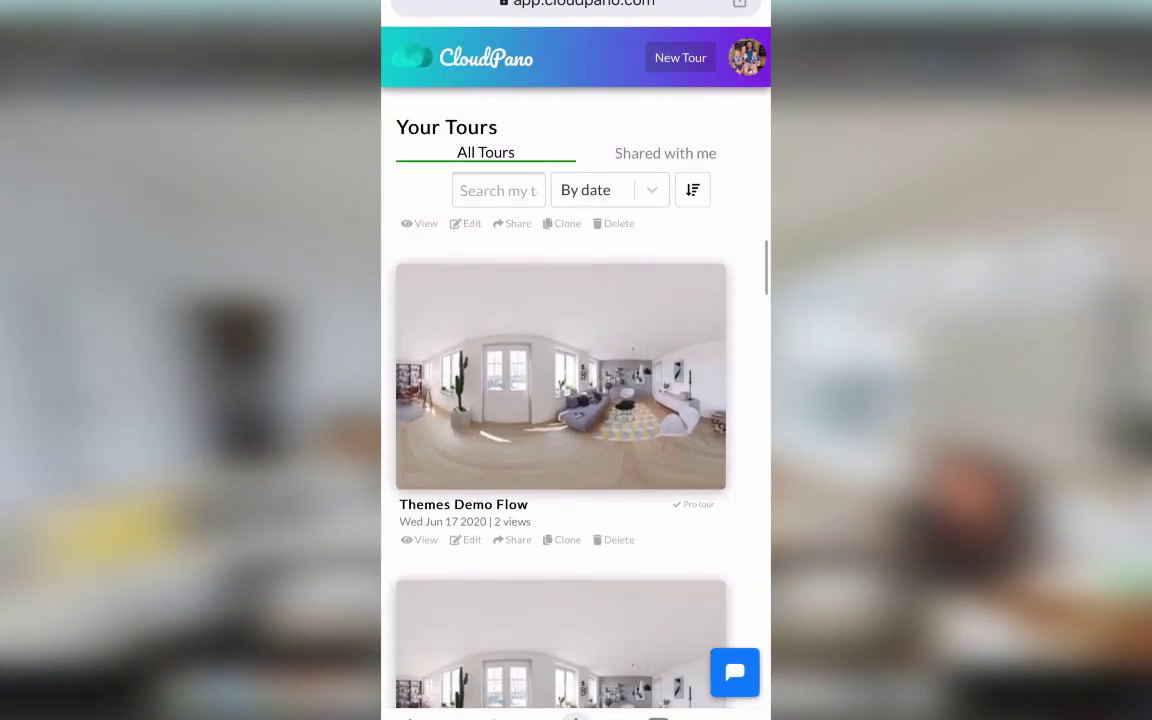
Step: Open the Themes Demo Flow tour from the mobile tour list and collapse and restore its scene thumbnails
{"action": "left_click", "coordinate": [560, 376]}
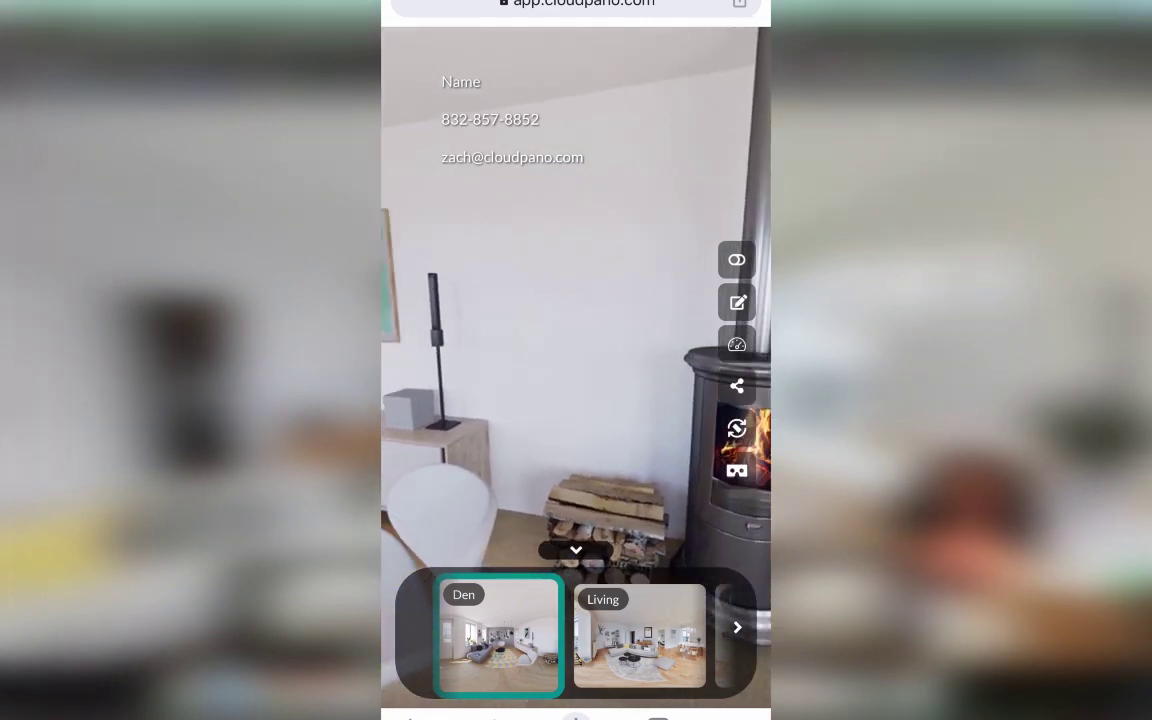
{"action": "left_click", "coordinate": [576, 550]}
{"action": "left_click", "coordinate": [576, 676]}
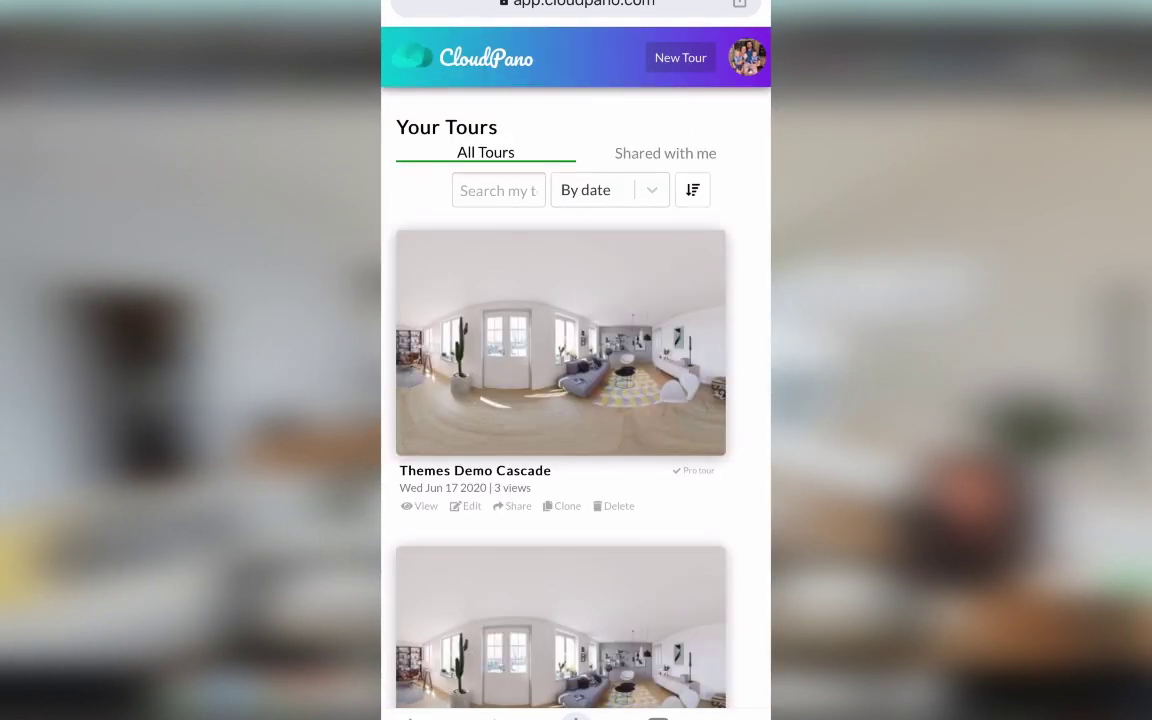
Step: Reopen the Themes Demo Flow tour from the mobile tour list and view its Living scene
{"action": "scroll", "coordinate": [560, 450], "scroll_direction": "down", "scroll_amount": 3}
{"action": "scroll", "coordinate": [560, 450], "scroll_direction": "down", "scroll_amount": 5}
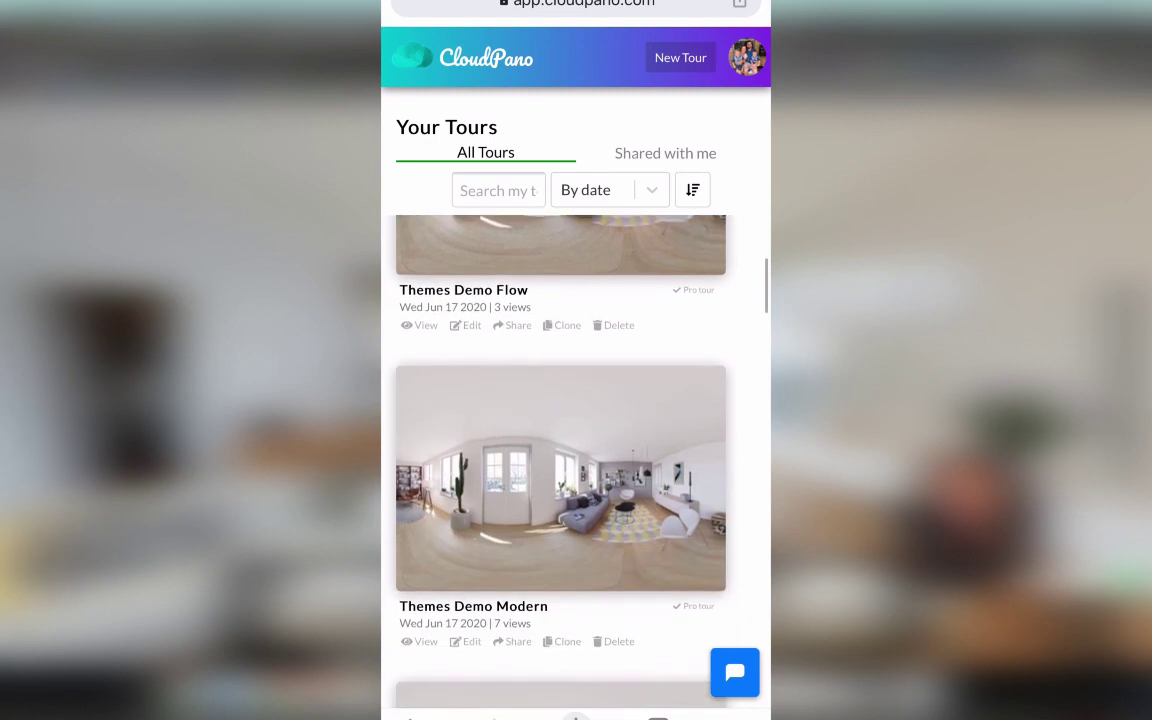
{"action": "scroll", "coordinate": [560, 450], "scroll_direction": "up", "scroll_amount": 4}
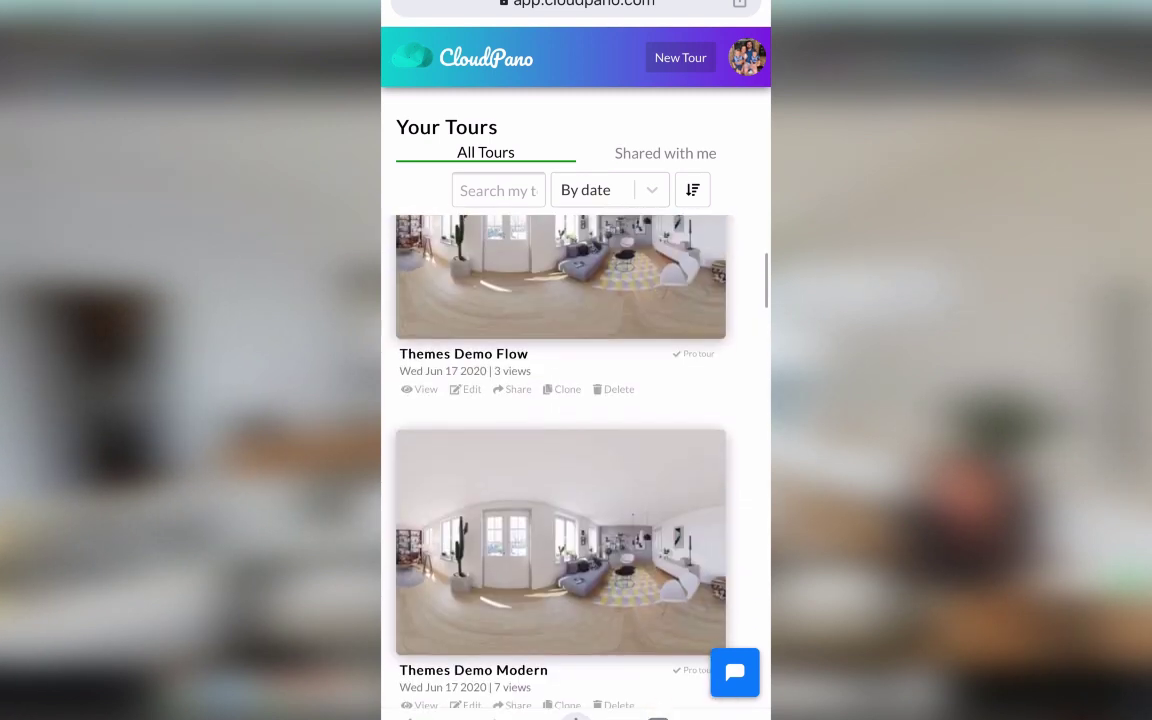
{"action": "scroll", "coordinate": [560, 450], "scroll_direction": "up", "scroll_amount": 3}
{"action": "scroll", "coordinate": [560, 450], "scroll_direction": "down", "scroll_amount": 3}
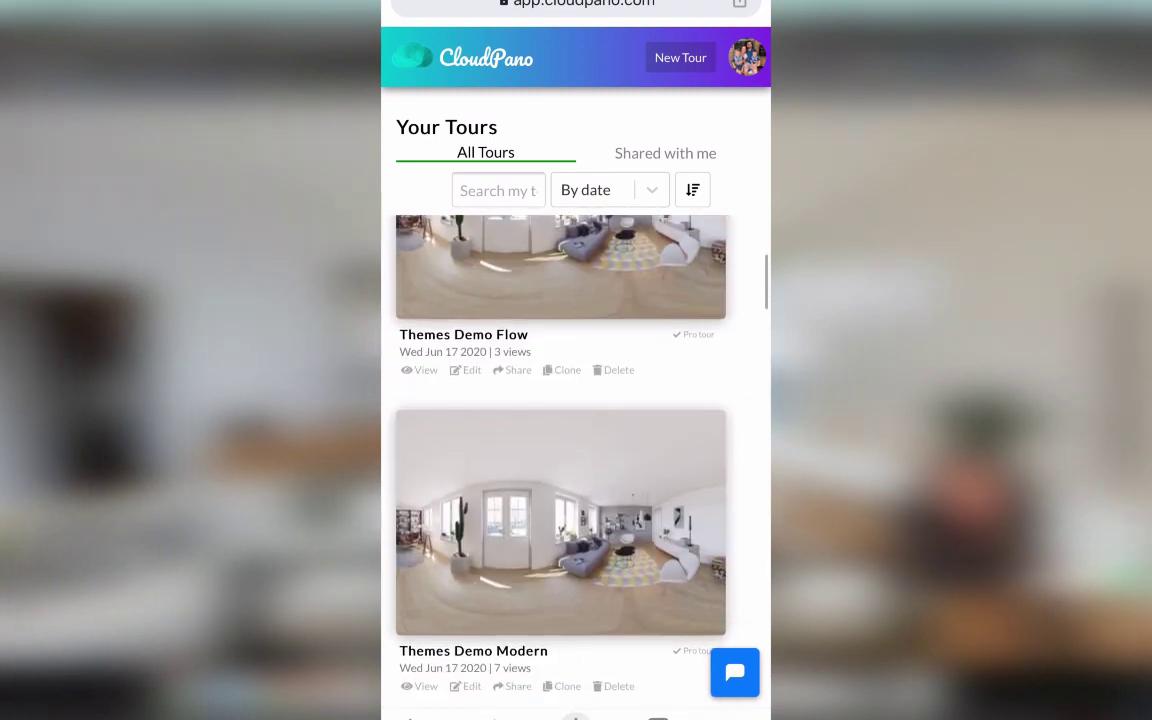
{"action": "scroll", "coordinate": [560, 450], "scroll_direction": "down", "scroll_amount": 3}
{"action": "left_click", "coordinate": [419, 389]}
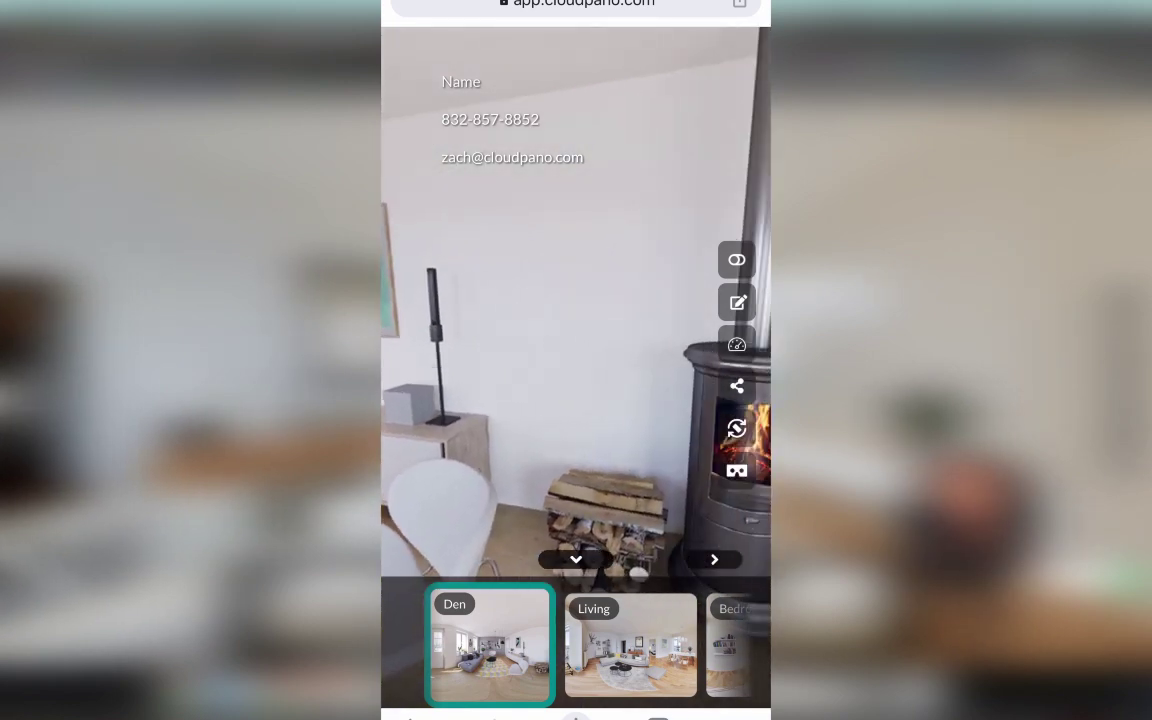
{"action": "left_click", "coordinate": [630, 645]}
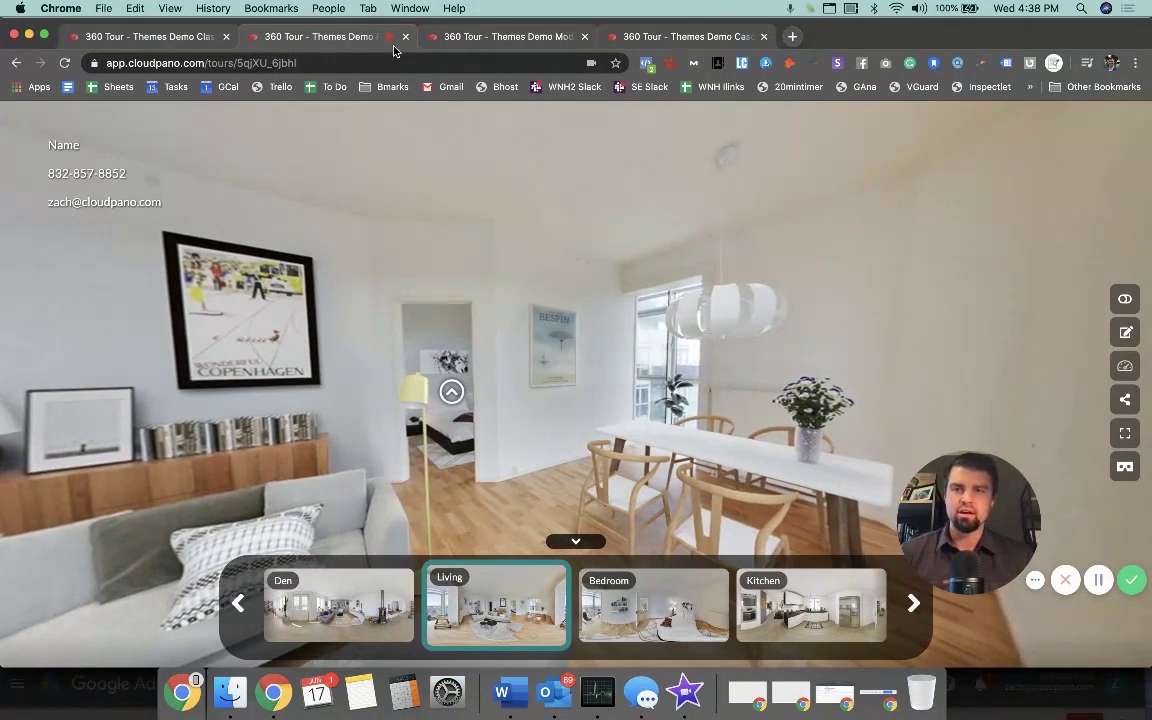
Step: Open cloudpano.com in a new browser tab and go to its Pro Plus upgrade page
{"action": "left_click", "coordinate": [791, 37]}
{"action": "type", "text": "clou"}
{"action": "key", "text": "Return"}
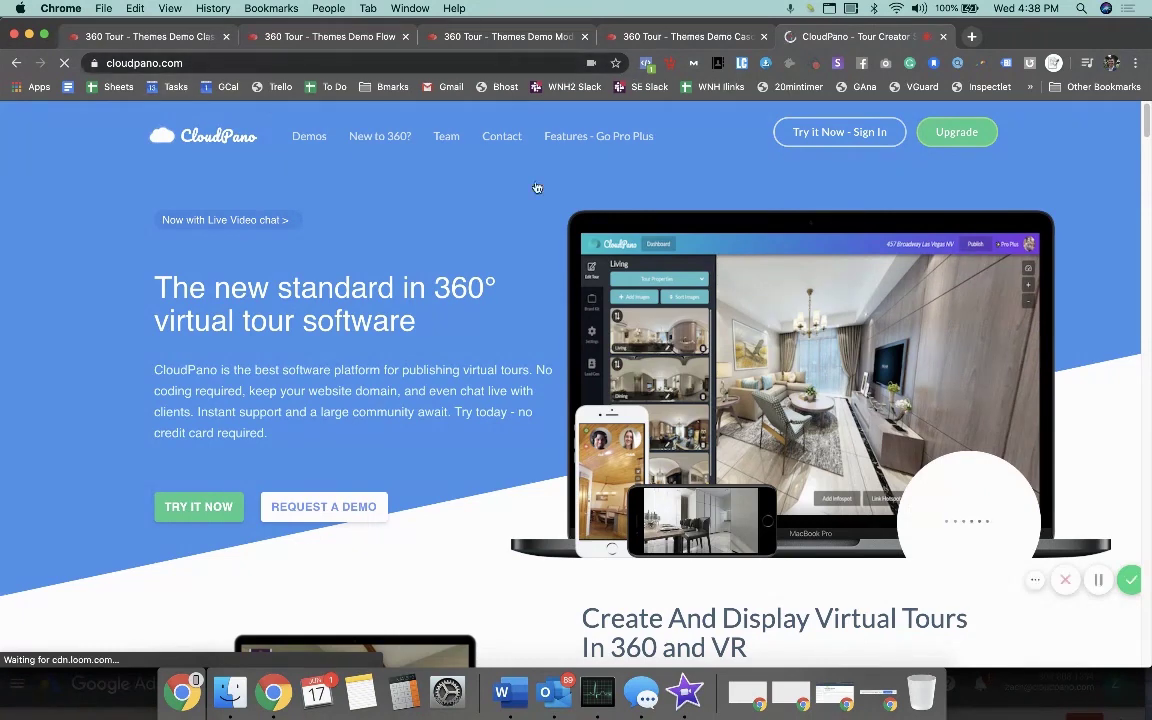
{"action": "left_click", "coordinate": [975, 140]}
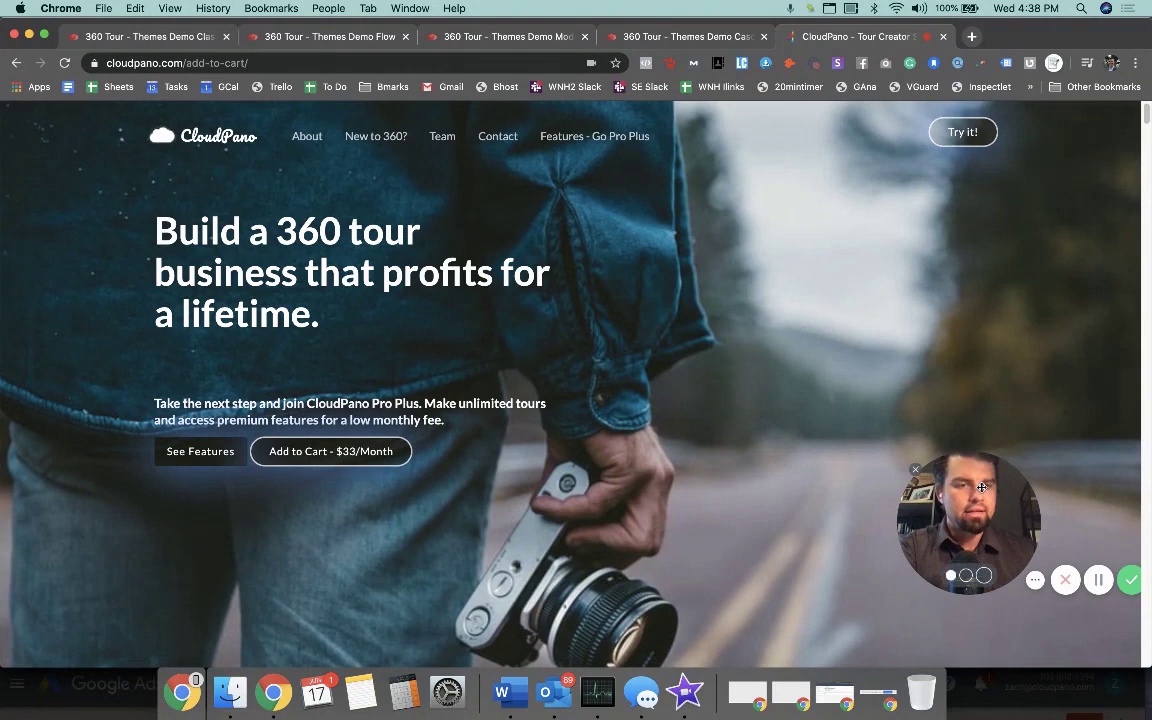
{"action": "left_click_drag", "start_coordinate": [981, 487], "coordinate": [956, 480]}
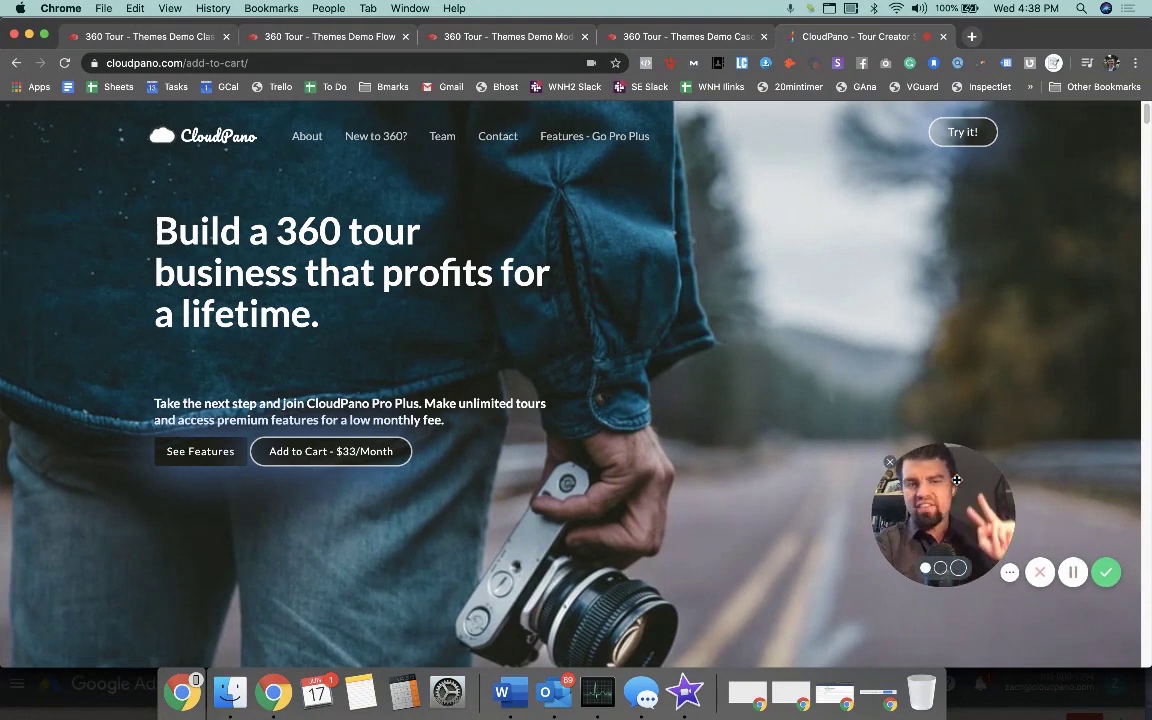